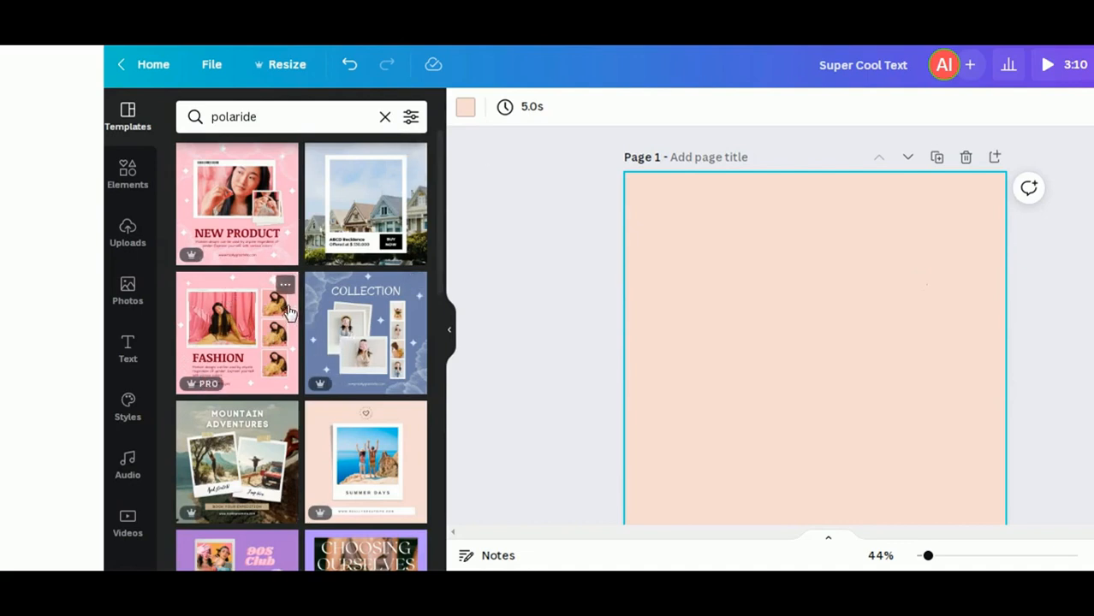
# Browse the polaroid template results and apply the peach Summer Days template to page 1.
pyautogui.scroll(-1, 289, 313)
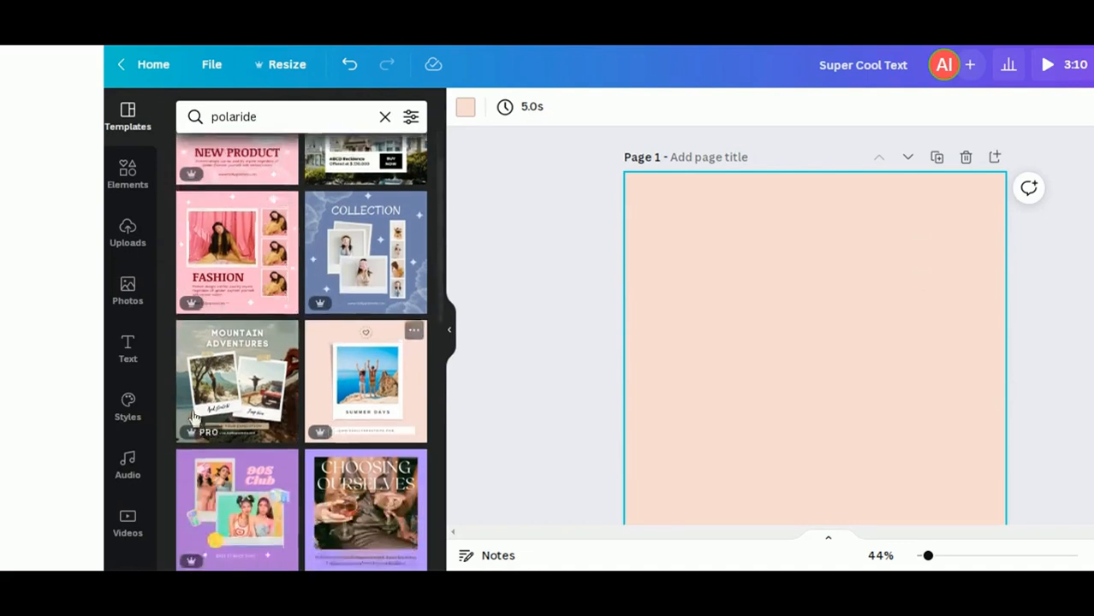
pyautogui.scroll(-2, 318, 440)
pyautogui.scroll(-1, 319, 440)
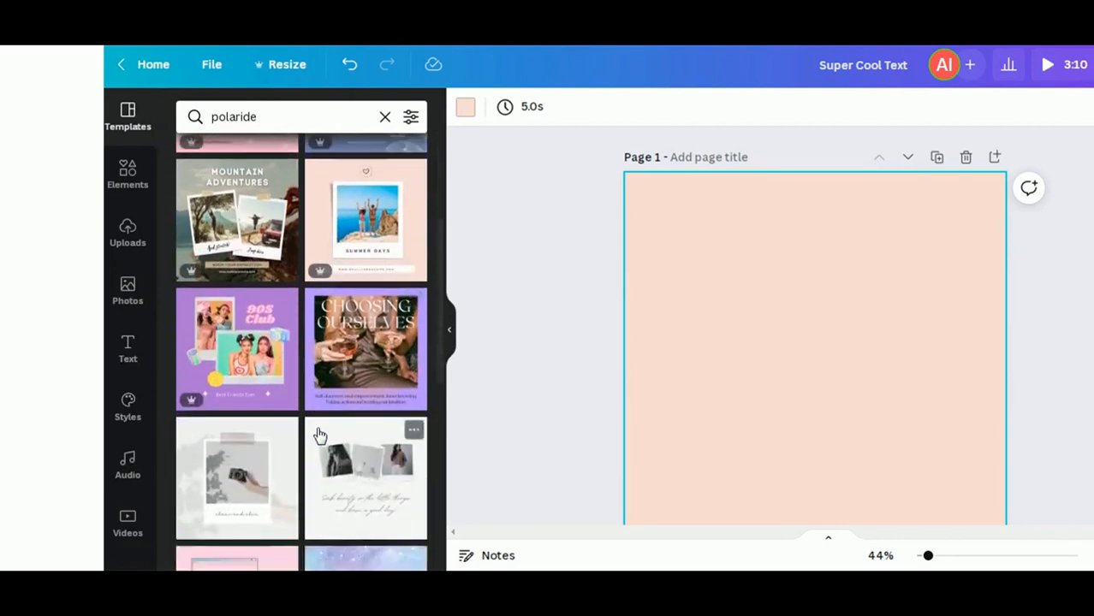
pyautogui.scroll(-2, 319, 428)
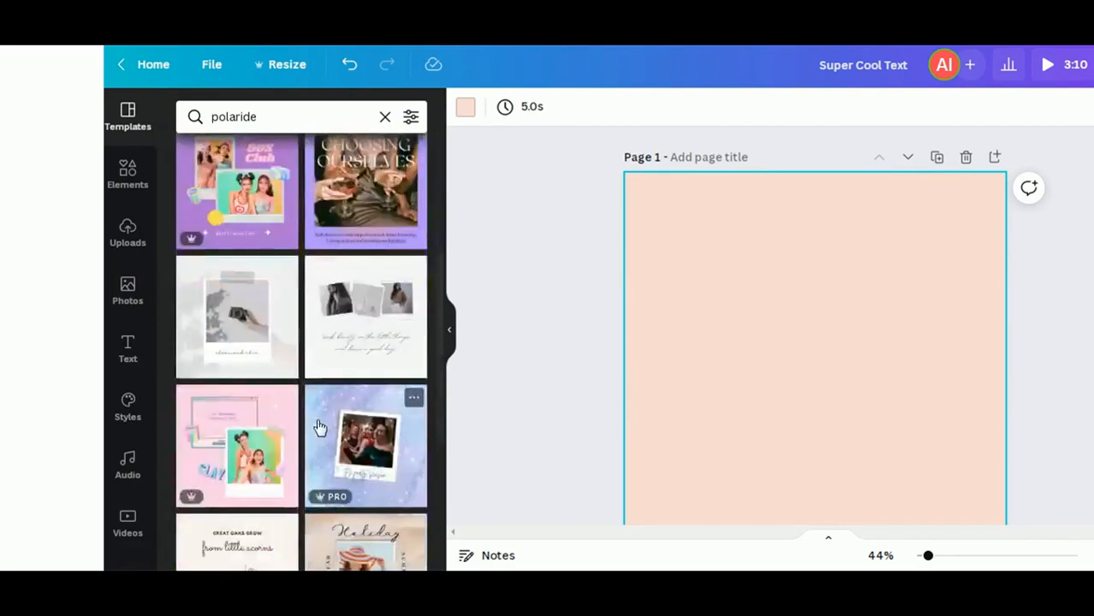
pyautogui.scroll(5, 318, 428)
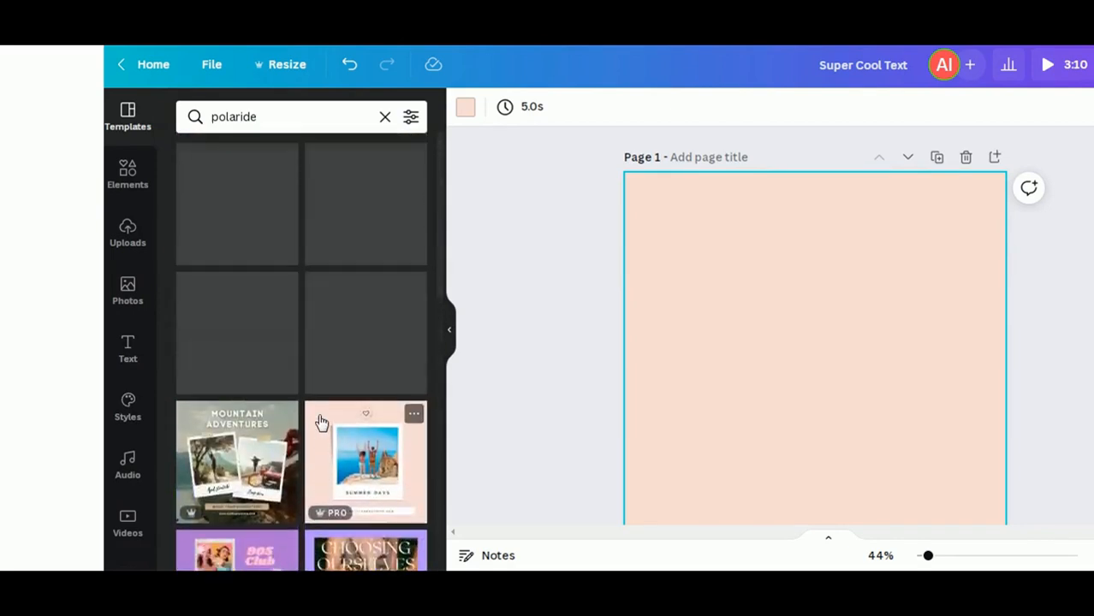
pyautogui.click(368, 475)
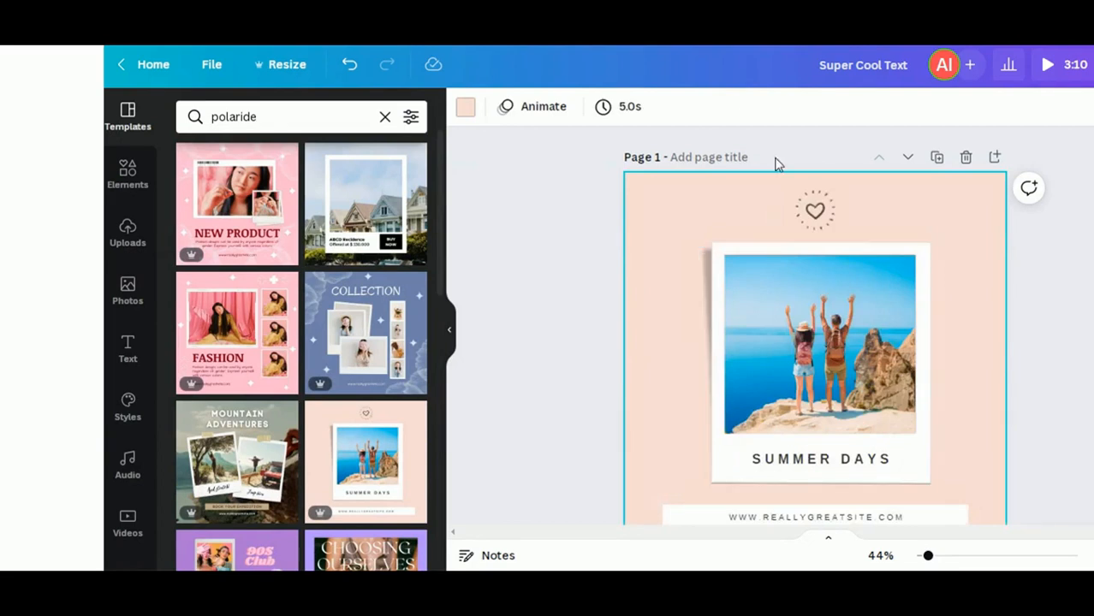
# Delete the heart graphic, the SUMMER DAYS caption and the website address with its white bar, leaving only the polaroid.
pyautogui.click(818, 208)
pyautogui.press('Delete')
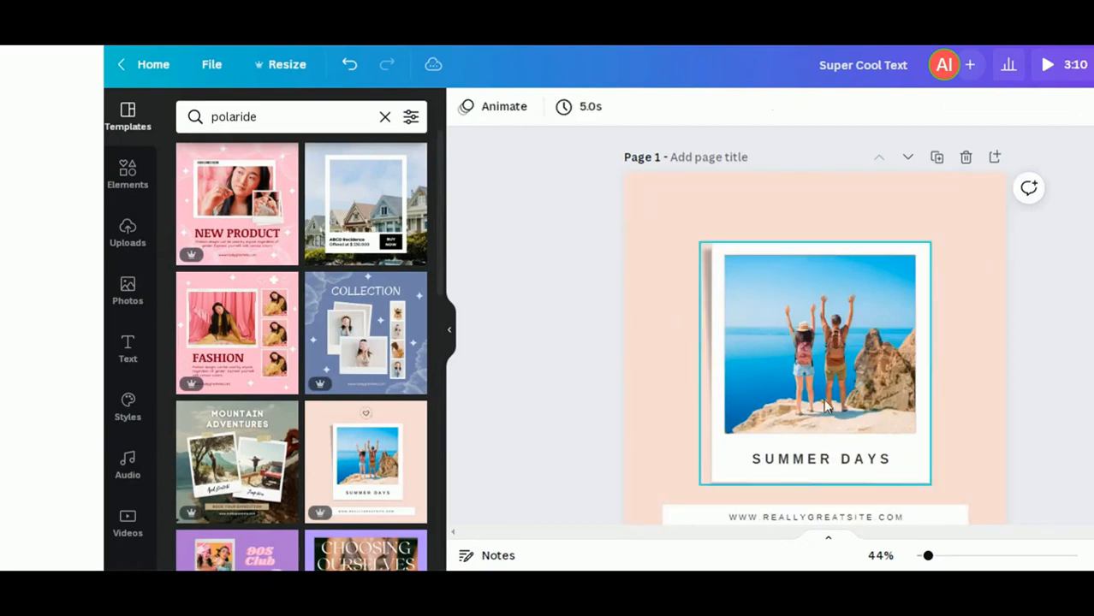
pyautogui.click(816, 460)
pyautogui.press('Delete')
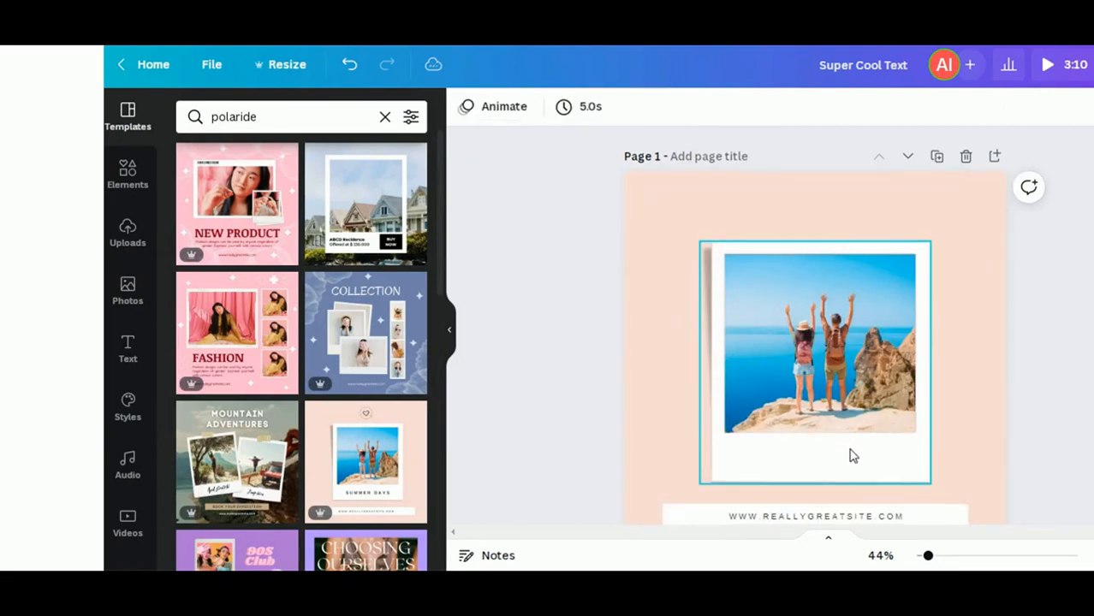
pyautogui.scroll(-1, 850, 454)
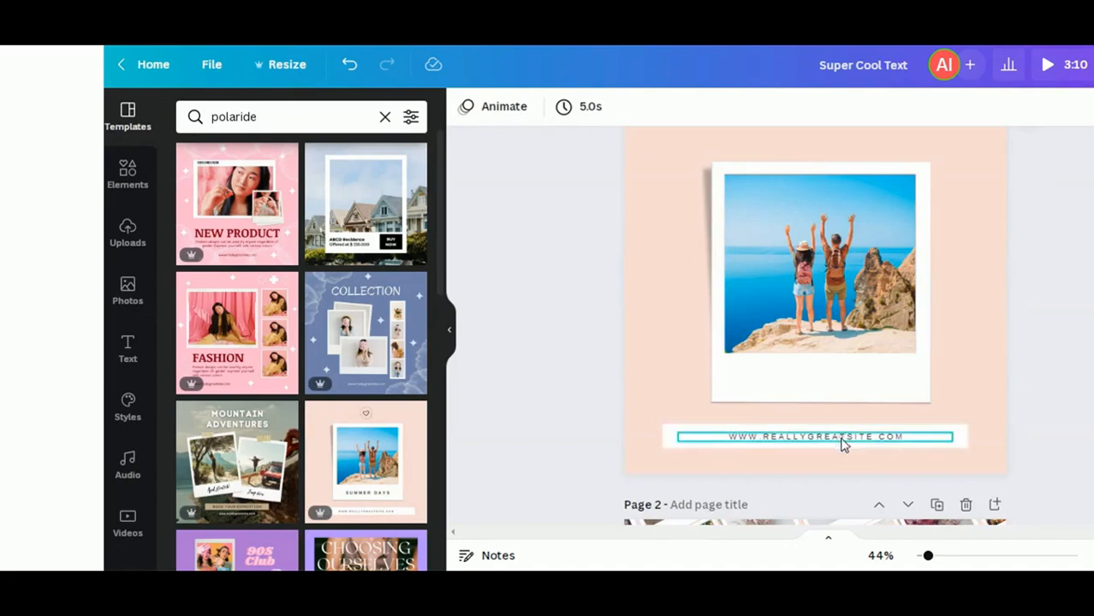
pyautogui.click(843, 440)
pyautogui.press('Delete')
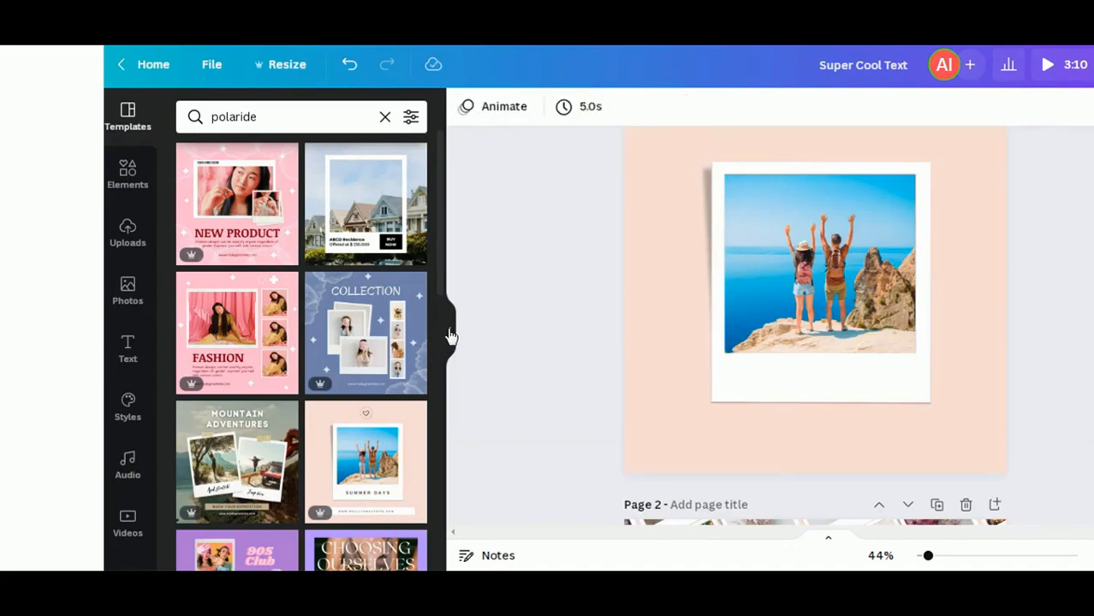
# Replace the picture in the polaroid frame with the recommended photo of a family in white on a beach.
pyautogui.scroll(1, 1008, 383)
pyautogui.click(856, 404)
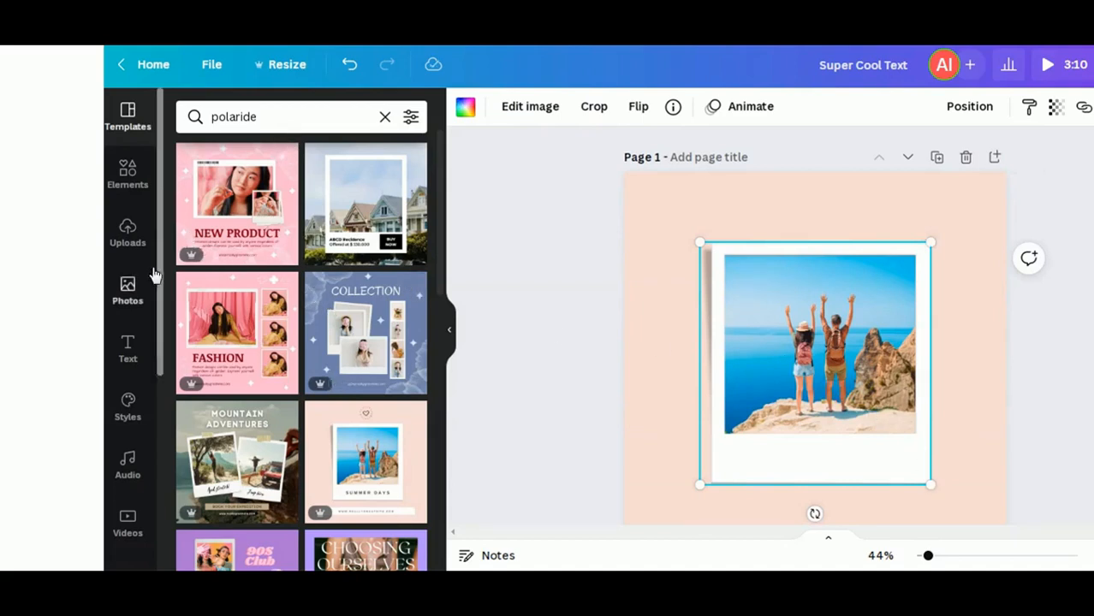
pyautogui.click(129, 291)
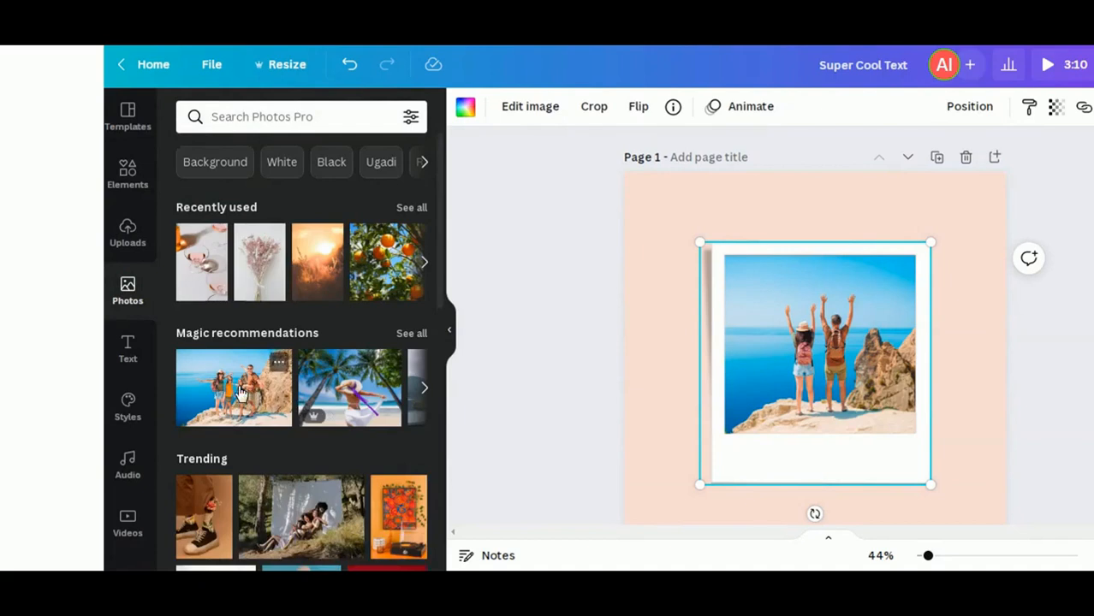
pyautogui.moveTo(239, 390); pyautogui.dragTo(823, 330)
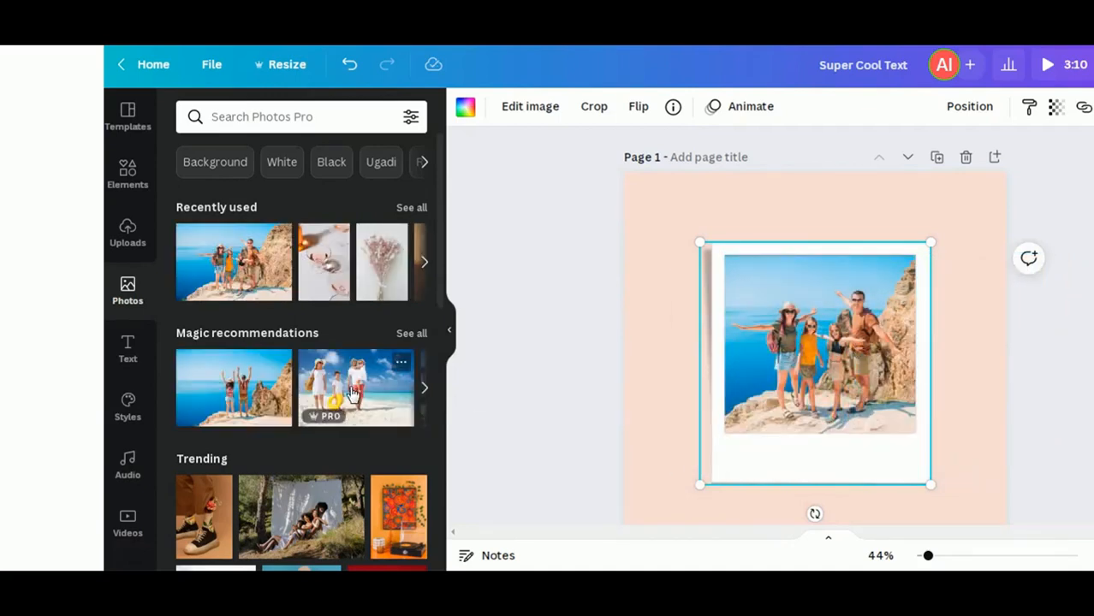
pyautogui.moveTo(673, 341); pyautogui.dragTo(775, 323)
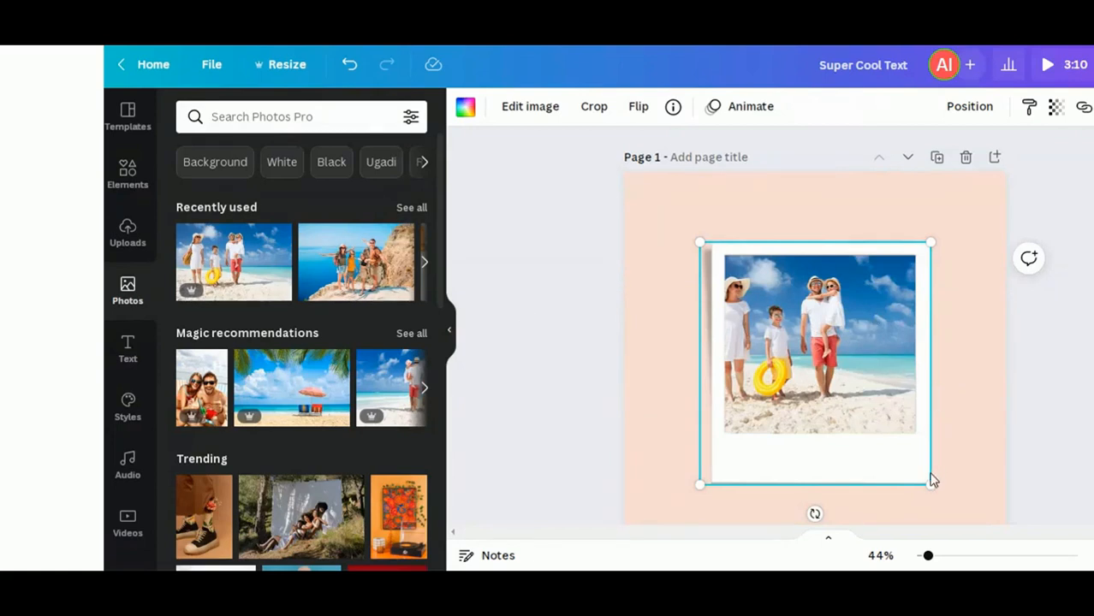
# Shrink the polaroid to about a third of its size and move it near the page's upper edge.
pyautogui.moveTo(928, 485); pyautogui.dragTo(772, 315)
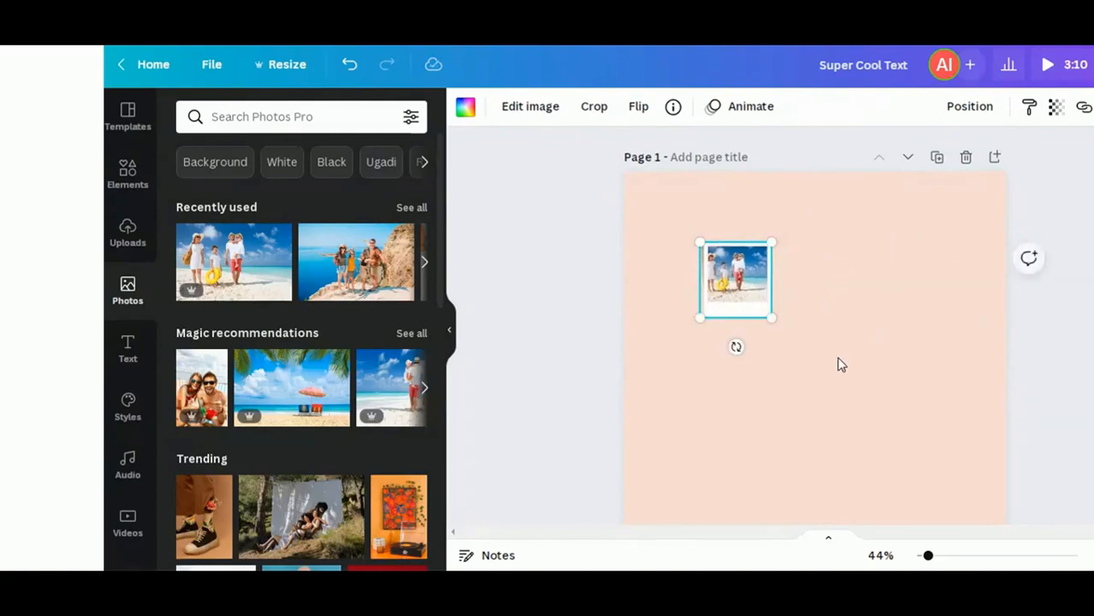
pyautogui.click(838, 360)
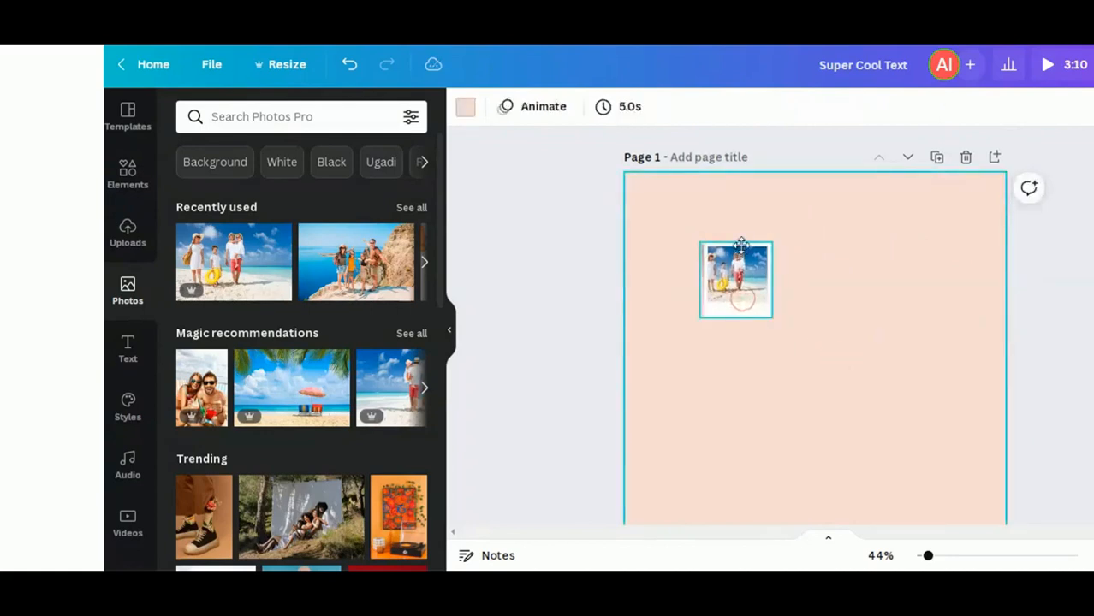
pyautogui.moveTo(741, 246); pyautogui.dragTo(736, 198)
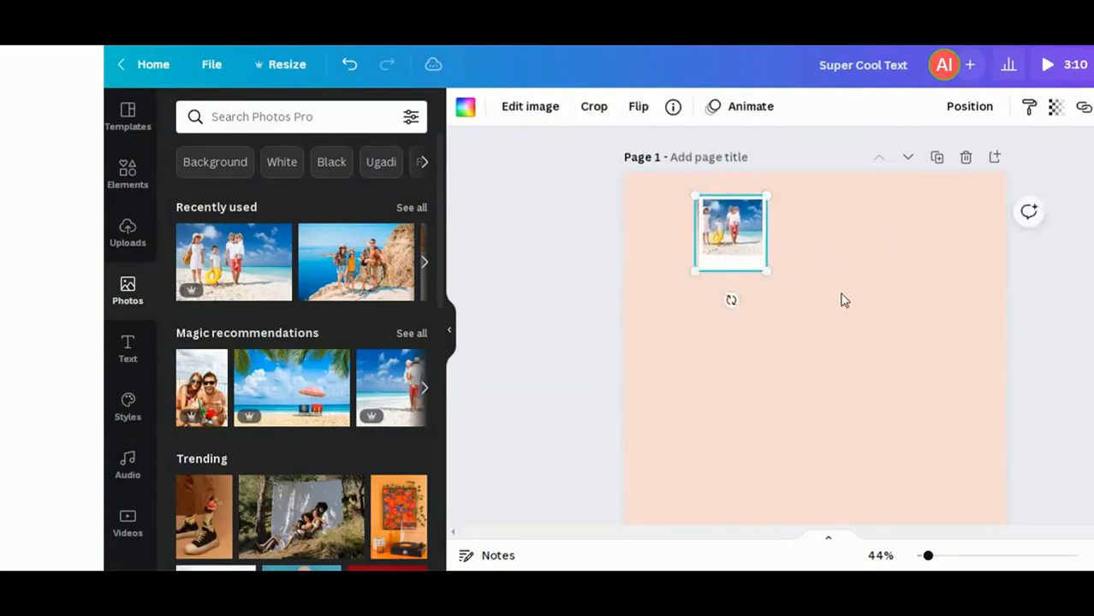
pyautogui.click(842, 297)
# Duplicate the small polaroid three times and line up the copies beside it to form a row of four.
pyautogui.click(738, 260)
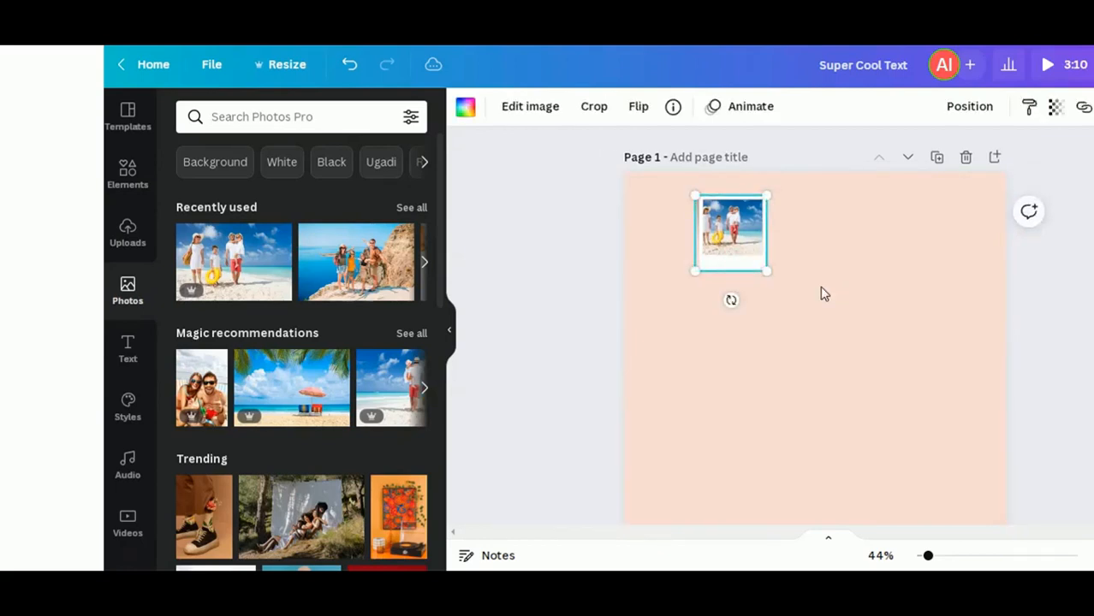
pyautogui.moveTo(738, 261); pyautogui.dragTo(893, 249)
pyautogui.click(751, 268)
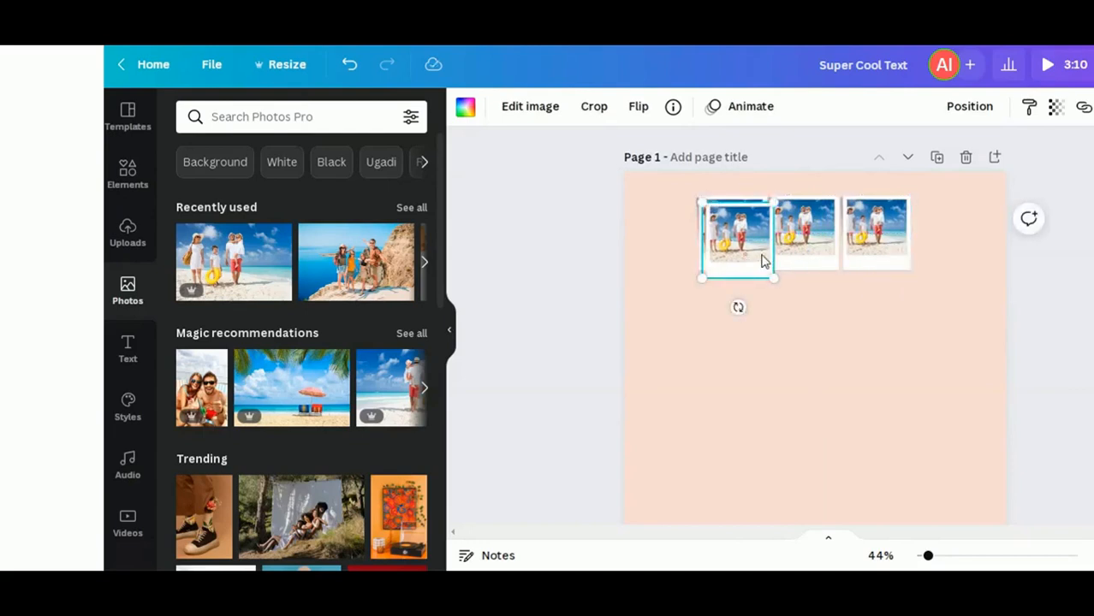
pyautogui.moveTo(765, 261); pyautogui.dragTo(958, 250)
pyautogui.click(968, 331)
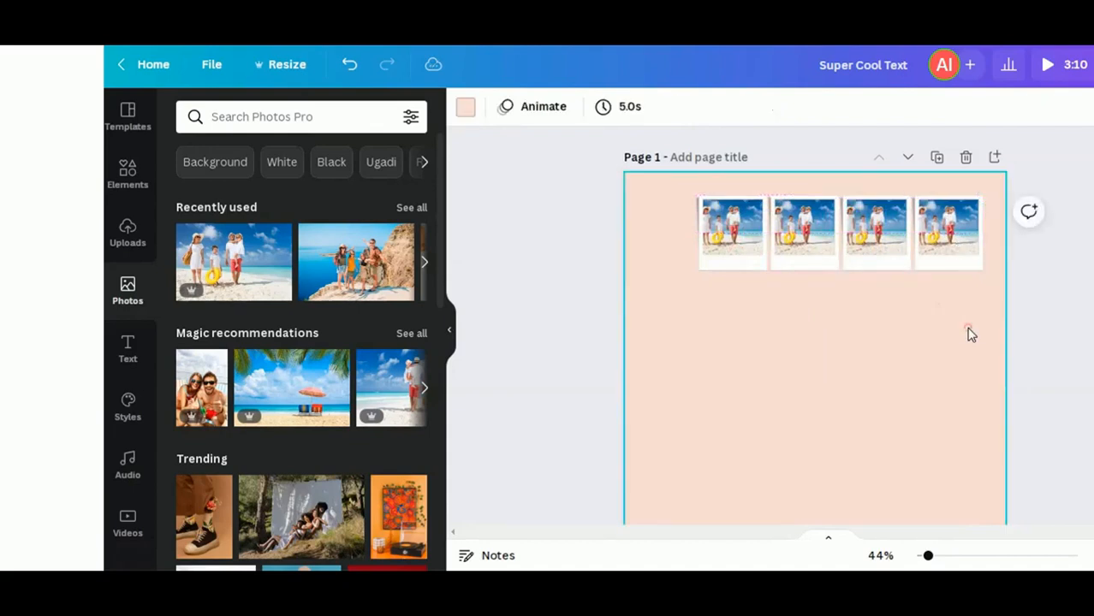
# Group the four polaroids in the row.
pyautogui.click(745, 259)
pyautogui.keyDown('shift'); pyautogui.click(802, 257); pyautogui.keyUp('shift')
pyautogui.keyDown('shift'); pyautogui.click(859, 256); pyautogui.keyUp('shift')
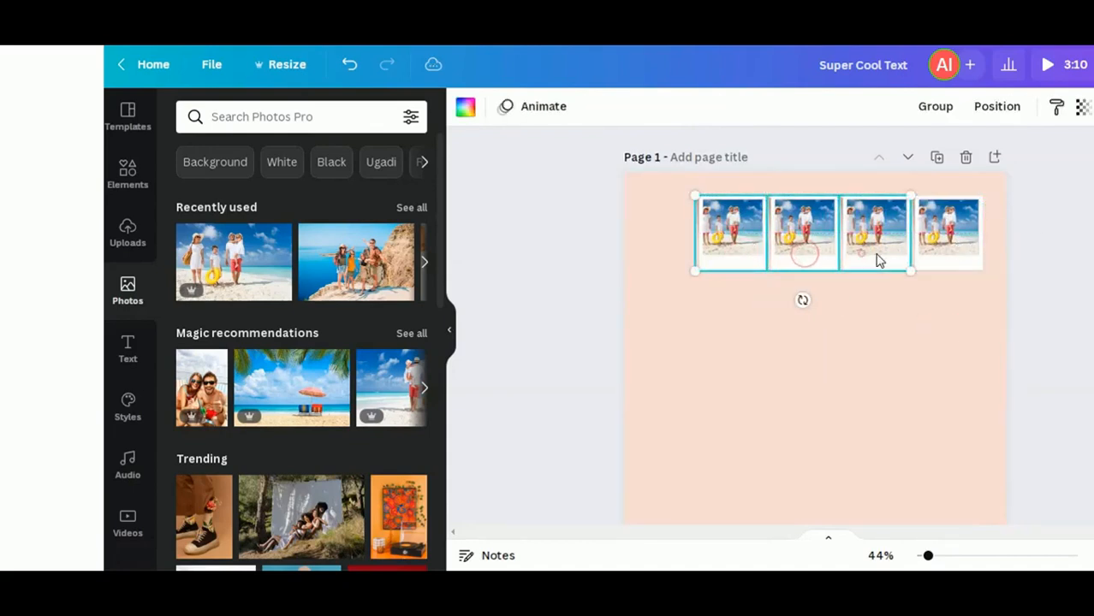
pyautogui.keyDown('shift'); pyautogui.click(924, 259); pyautogui.keyUp('shift')
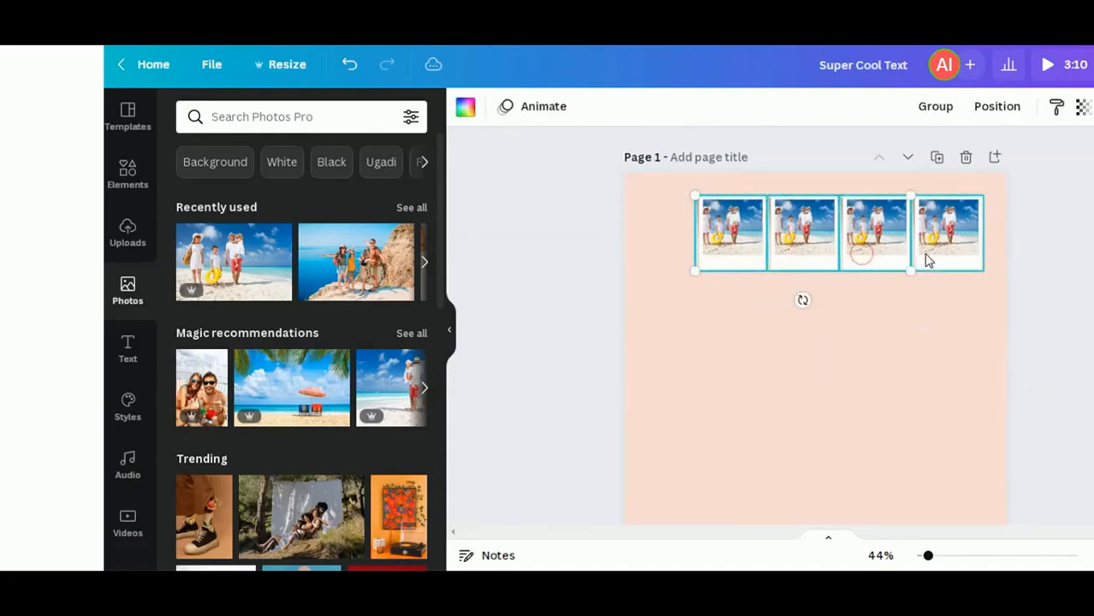
pyautogui.click(934, 107)
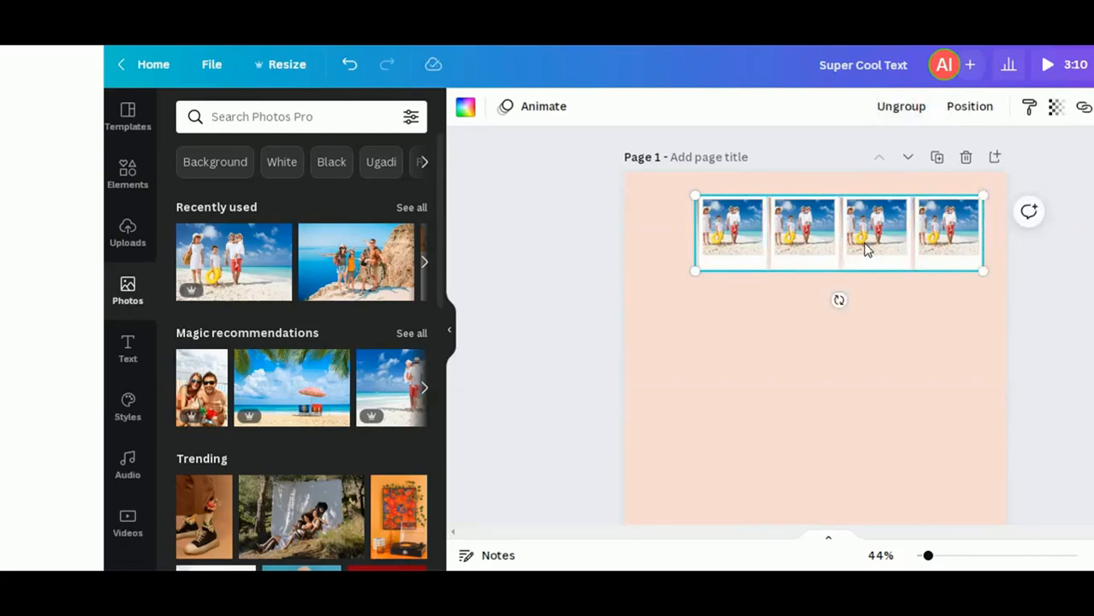
# Duplicate the grouped row twice and align the copies directly beneath it as the second and third rows.
pyautogui.moveTo(864, 248); pyautogui.dragTo(867, 252)
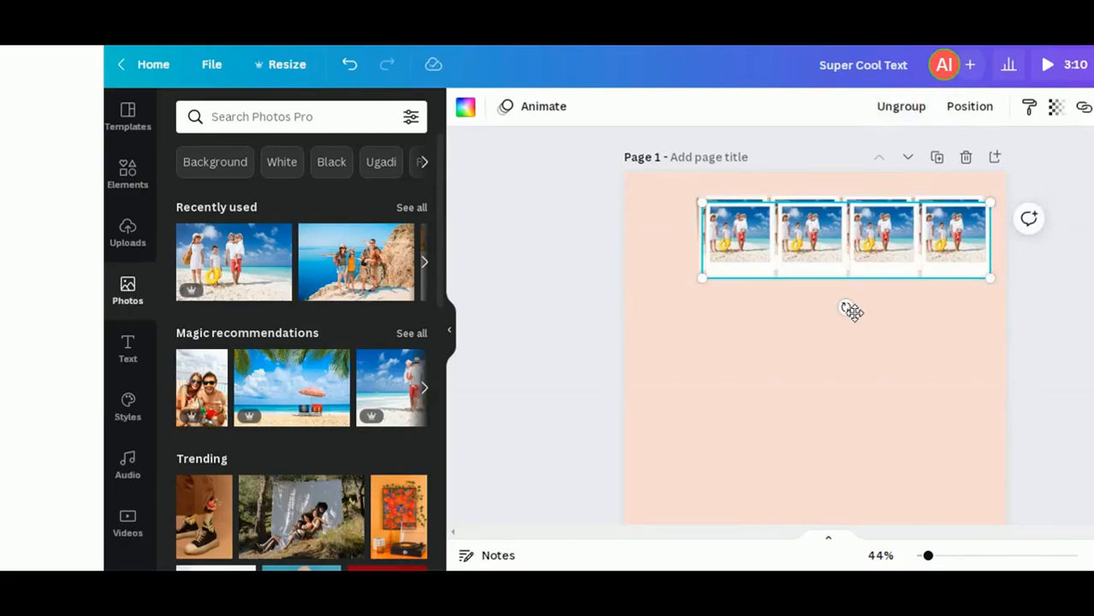
pyautogui.hotkey('ctrl', 'd')
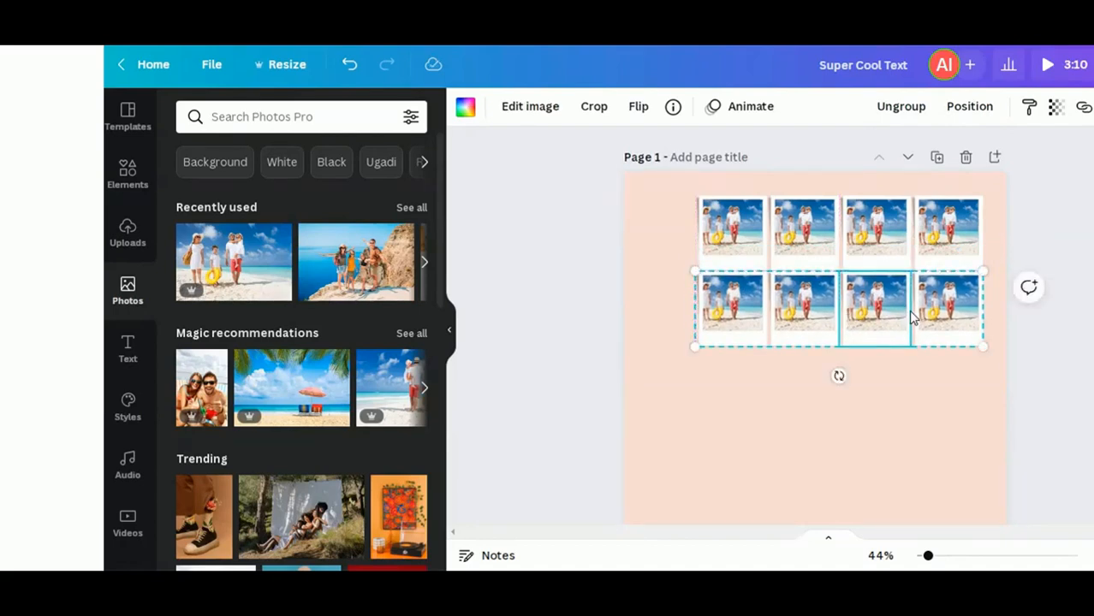
pyautogui.click(862, 255)
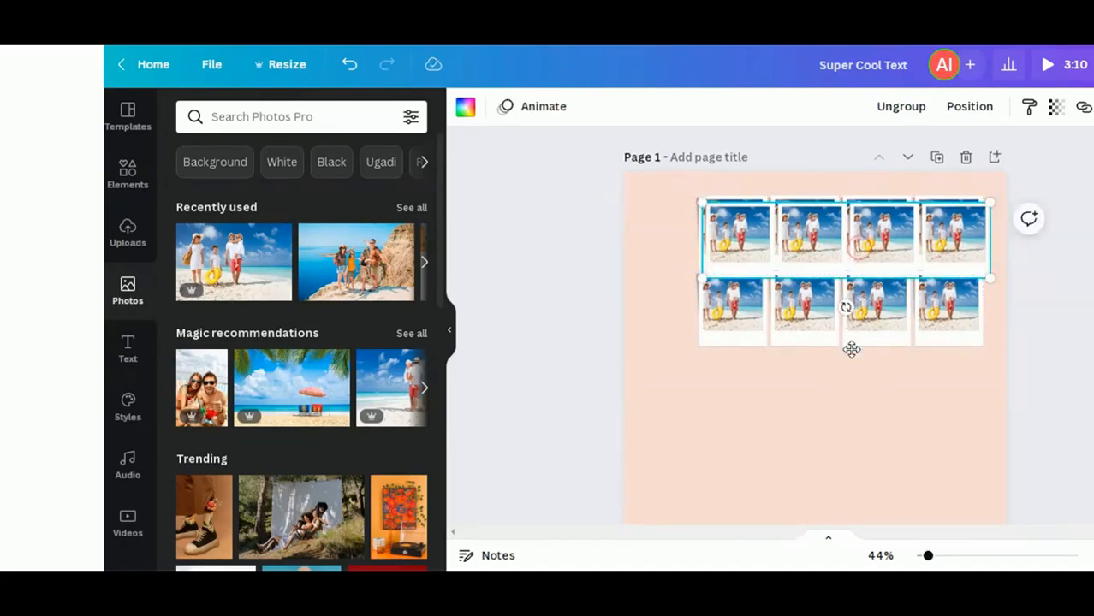
pyautogui.hotkey('ctrl', 'd')
pyautogui.moveTo(850, 374); pyautogui.dragTo(850, 391)
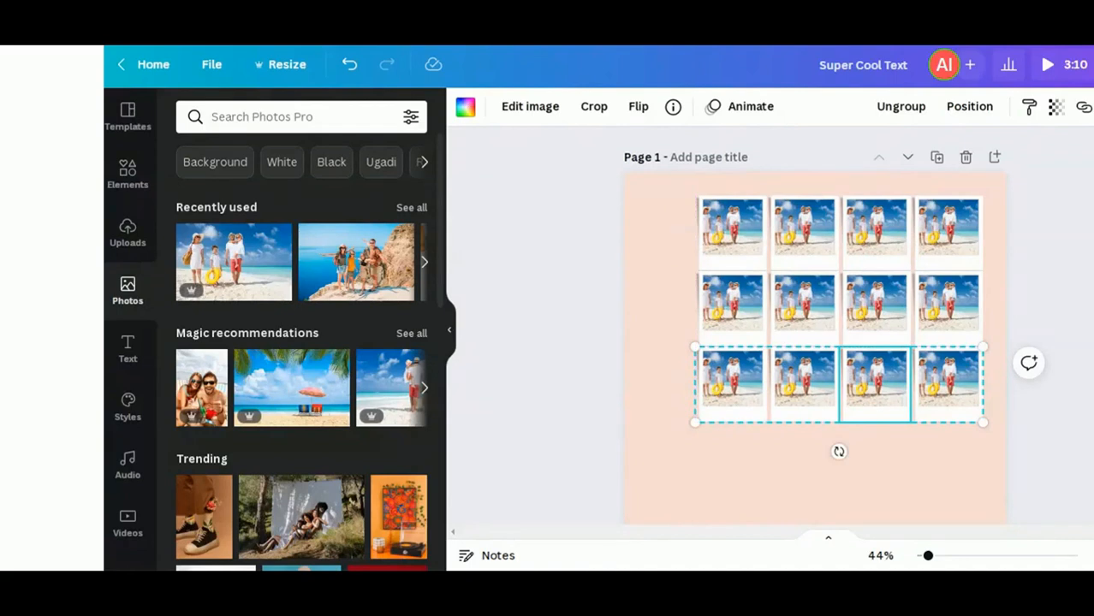
pyautogui.click(914, 466)
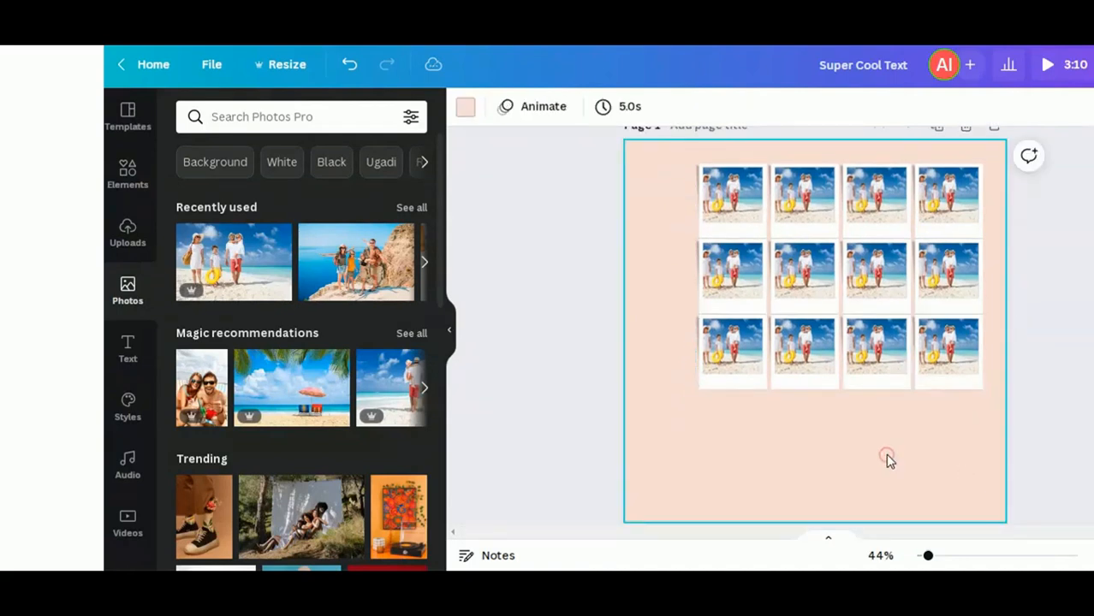
# Add two more copies of the polaroid row beneath the existing ones as the fourth and fifth rows.
pyautogui.click(846, 212)
pyautogui.click(825, 216)
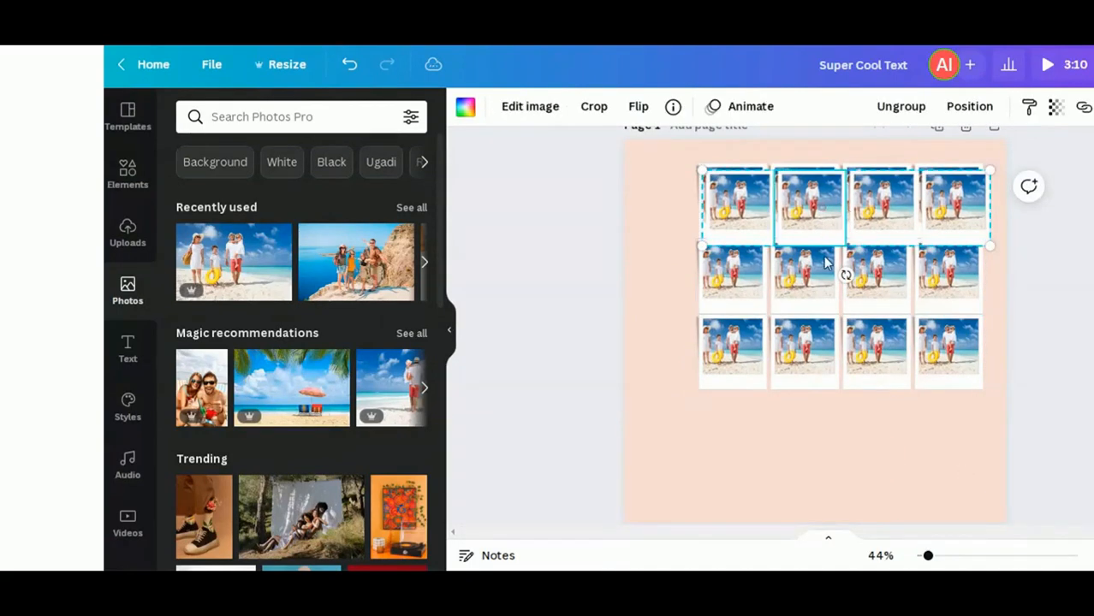
pyautogui.hotkey('ctrl', 'd')
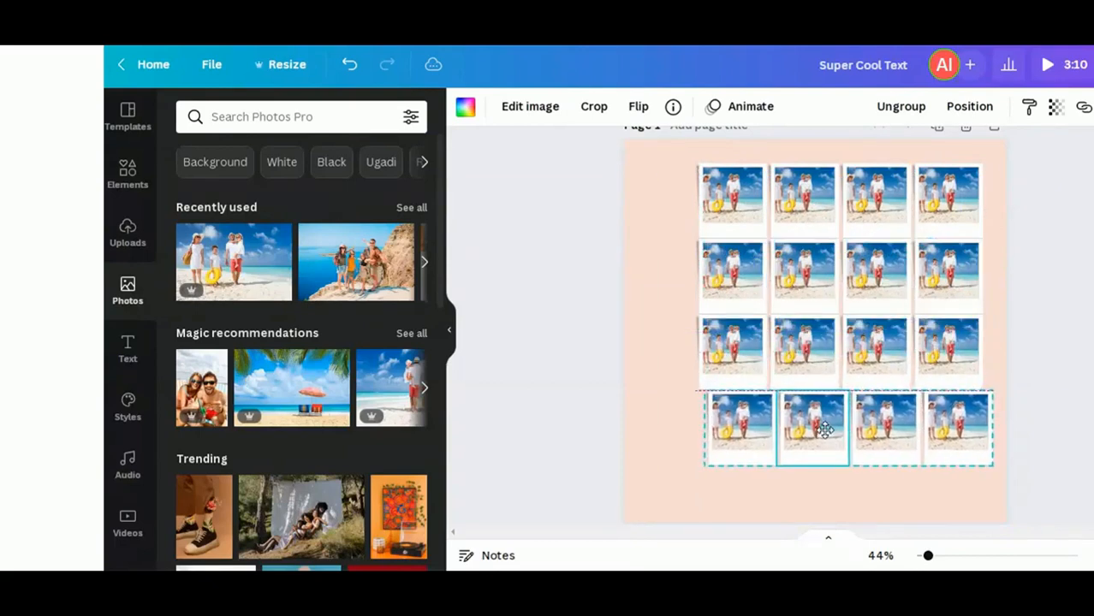
pyautogui.moveTo(820, 428); pyautogui.dragTo(818, 425)
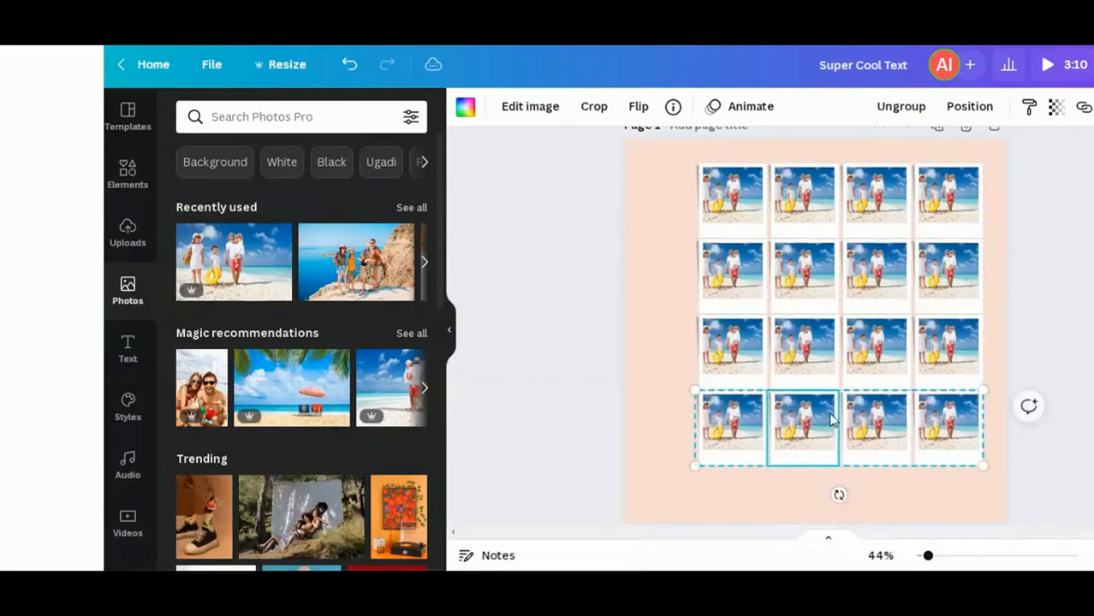
pyautogui.moveTo(816, 214); pyautogui.dragTo(811, 506)
pyautogui.click(1058, 316)
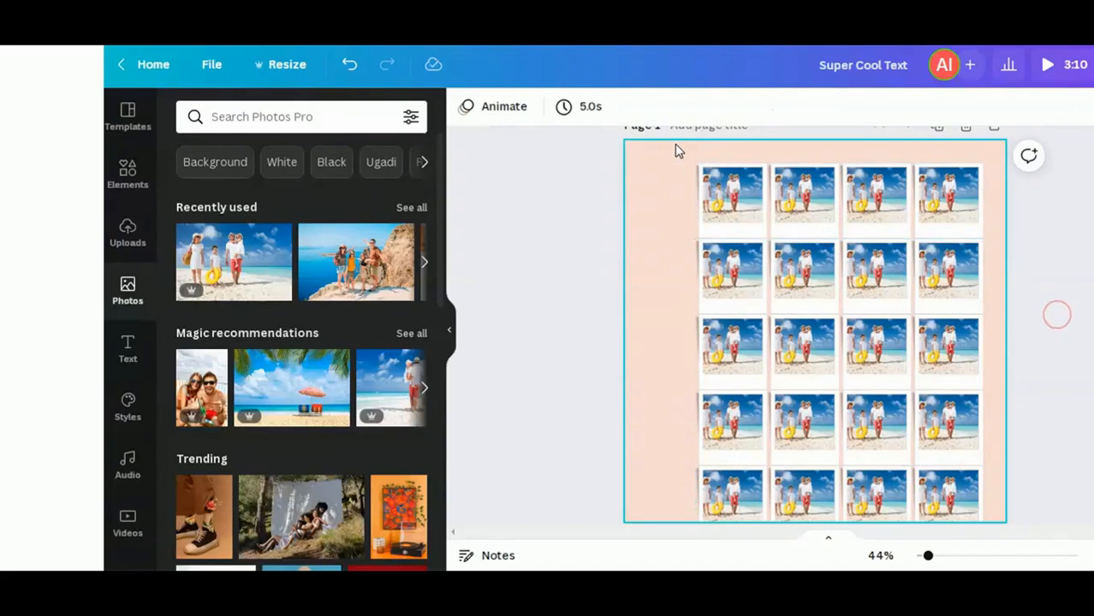
# Group all five polaroid rows, then scale the grid down and reposition it to fit within the page.
pyautogui.moveTo(685, 167); pyautogui.dragTo(1000, 531)
pyautogui.click(873, 108)
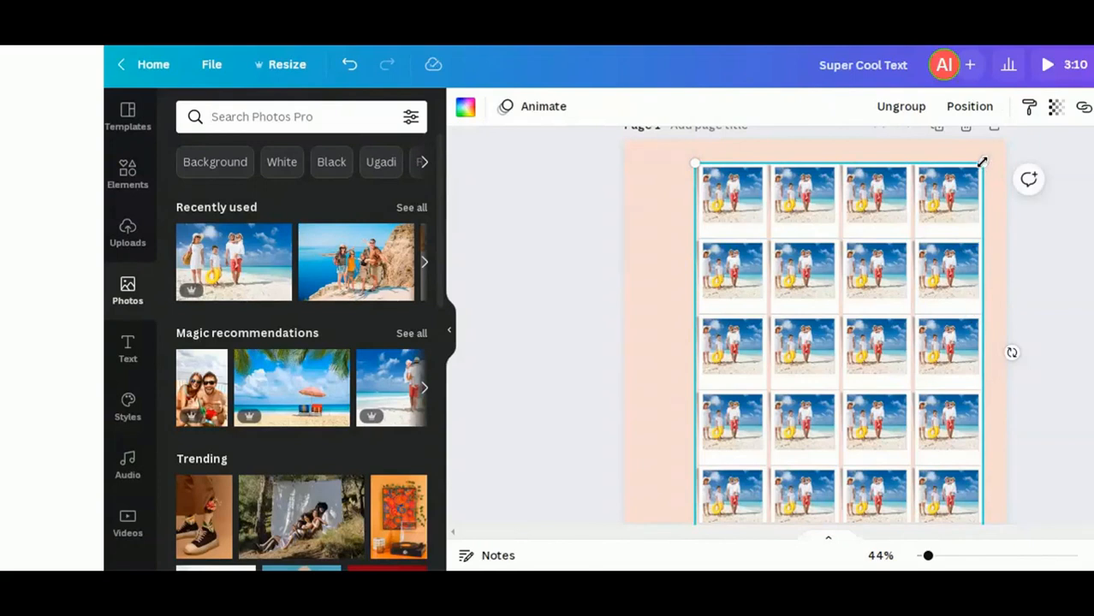
pyautogui.moveTo(982, 162); pyautogui.dragTo(960, 195)
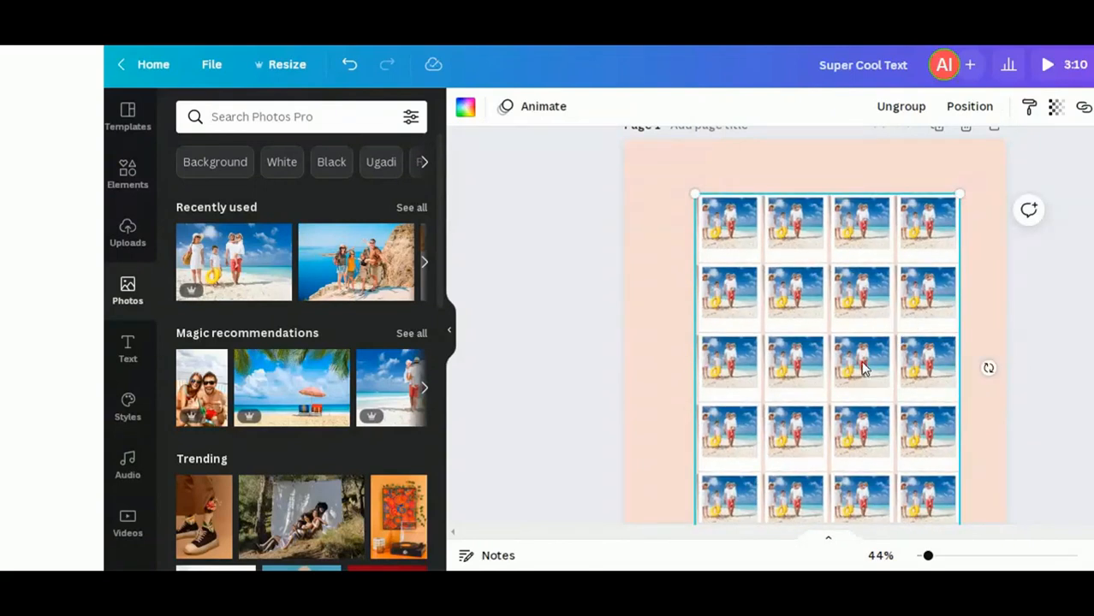
pyautogui.moveTo(865, 368); pyautogui.dragTo(852, 336)
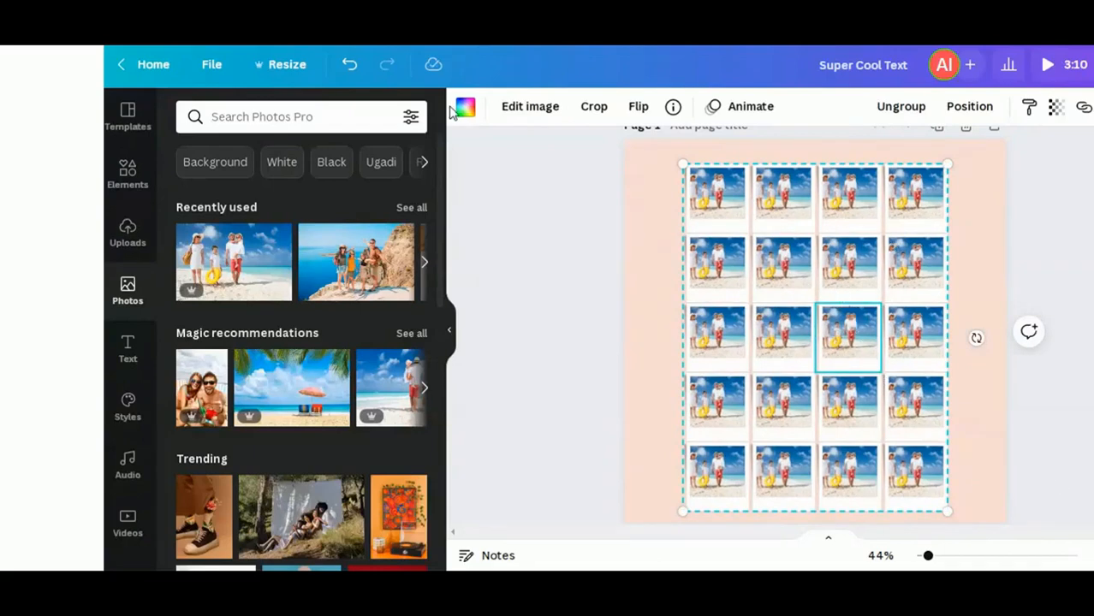
pyautogui.click(643, 254)
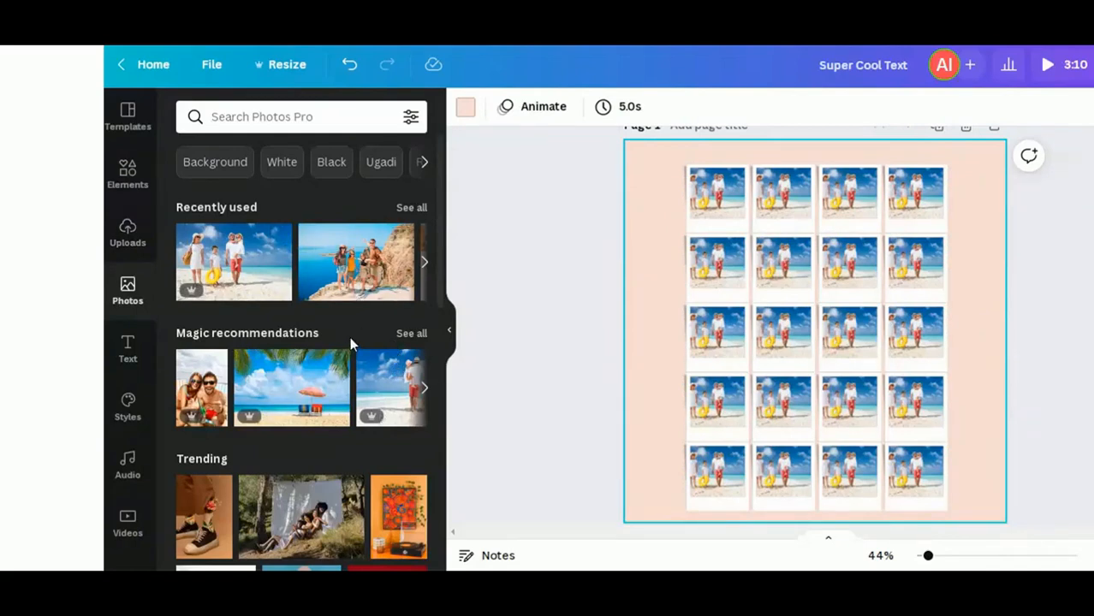
# Search the photos for "aesthetic" and fill the top row's first three polaroids with the pink flowers, hand and coffee cup photos.
pyautogui.click(240, 112)
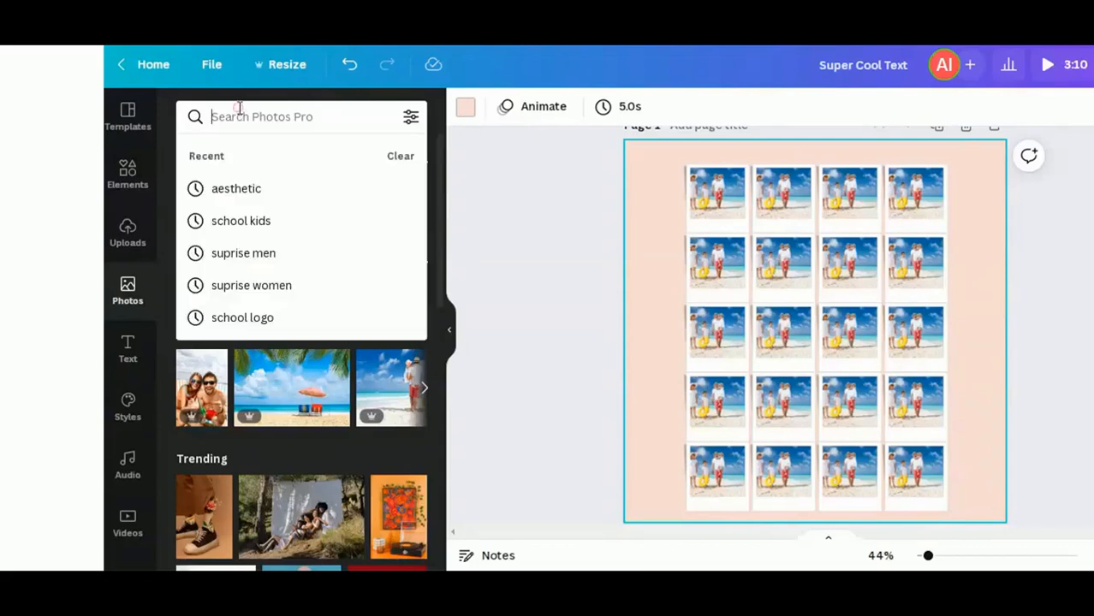
pyautogui.click(254, 188)
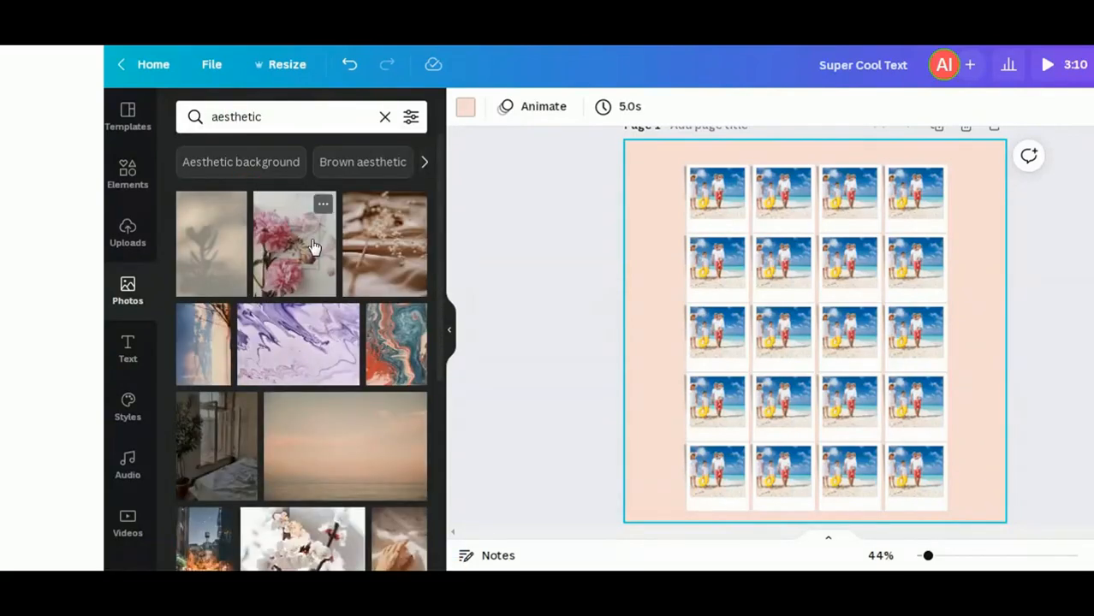
pyautogui.moveTo(334, 227); pyautogui.dragTo(707, 189)
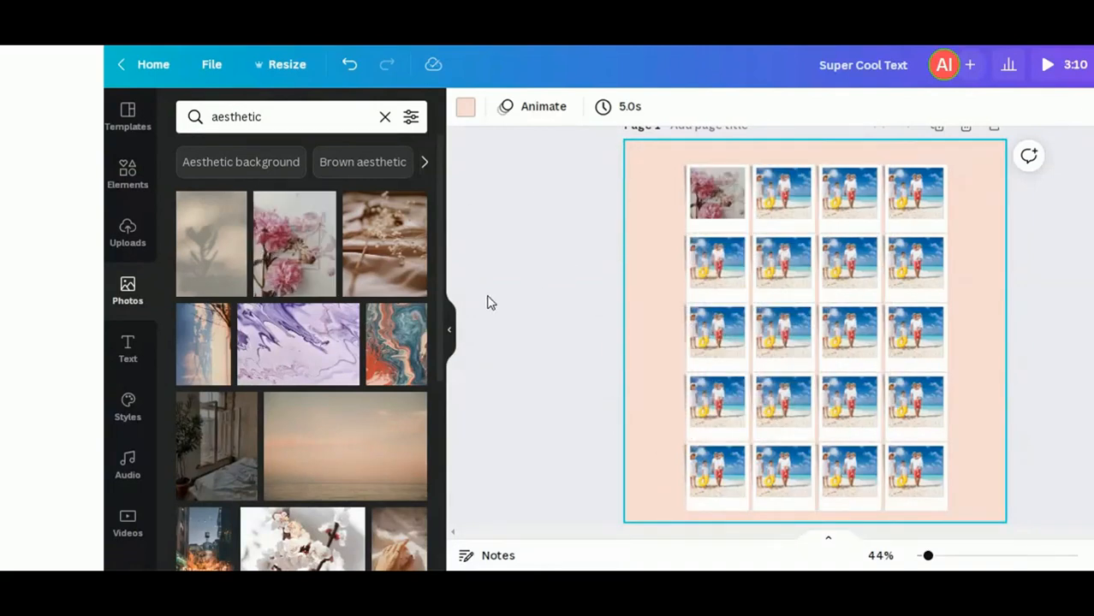
pyautogui.scroll(-2, 240, 323)
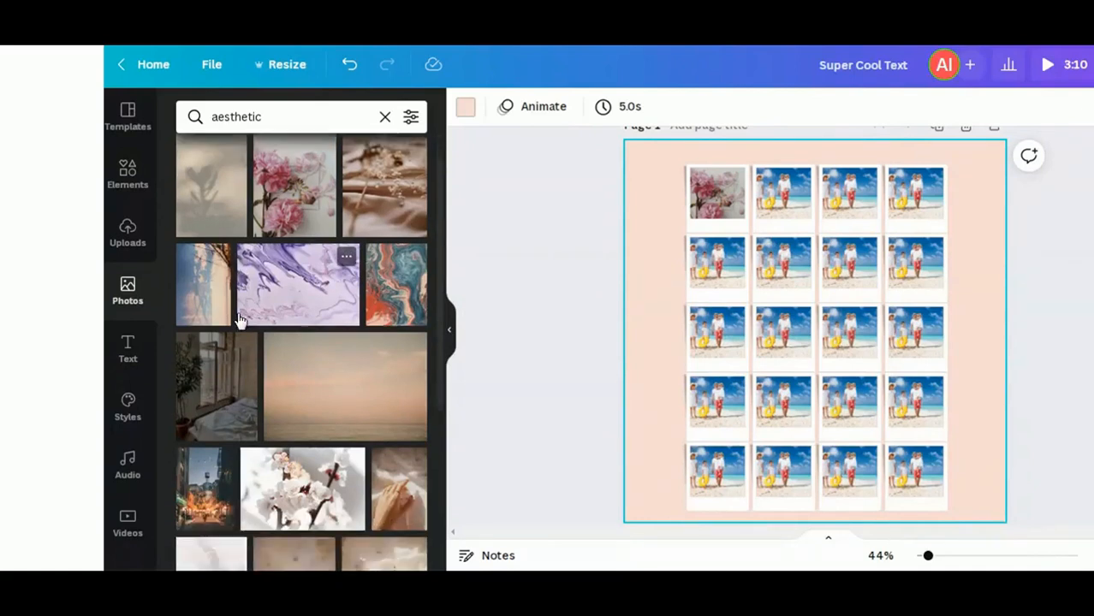
pyautogui.scroll(-2, 246, 328)
pyautogui.moveTo(408, 387); pyautogui.dragTo(771, 196)
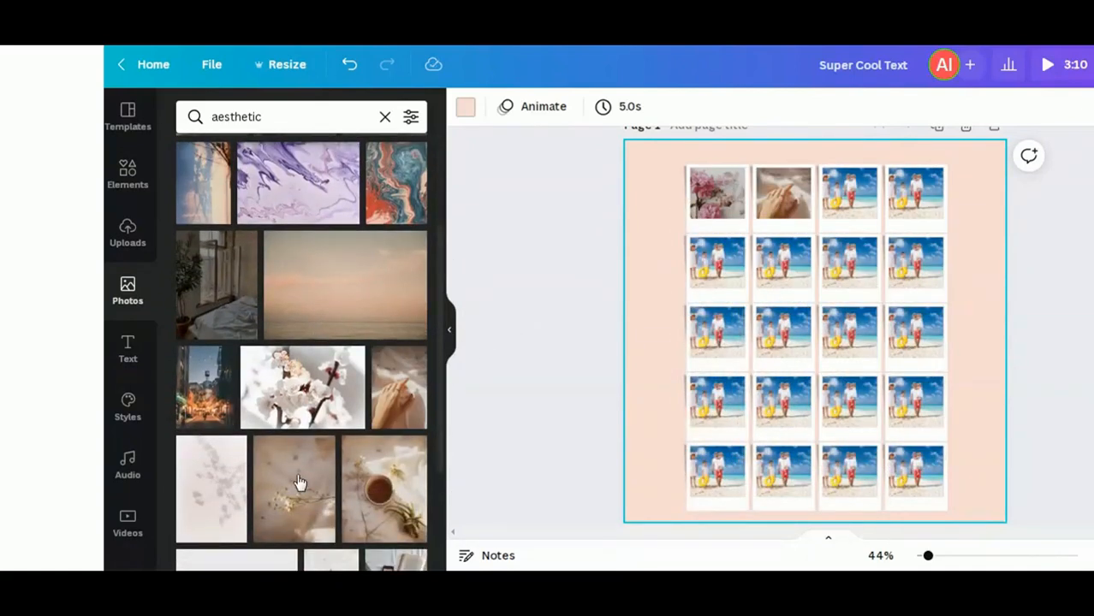
pyautogui.moveTo(754, 252); pyautogui.dragTo(849, 192)
# Fill the second row's first three polaroids with the rose vase, white bedding, and open book with phone photos.
pyautogui.scroll(-3, 331, 429)
pyautogui.moveTo(632, 320); pyautogui.dragTo(849, 262)
pyautogui.scroll(-1, 257, 420)
pyautogui.moveTo(220, 424); pyautogui.dragTo(714, 255)
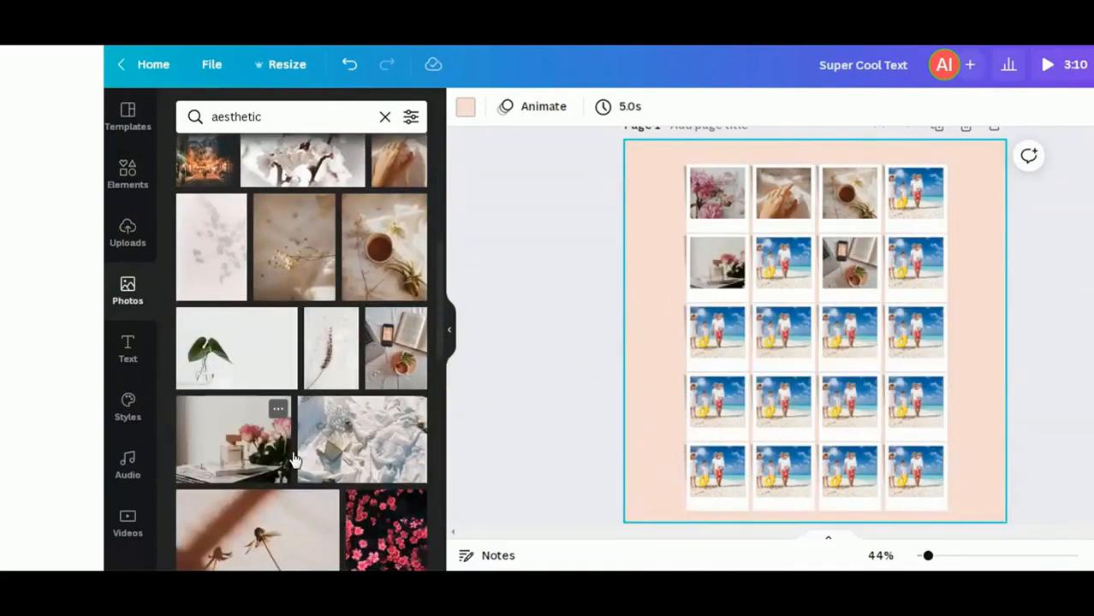
pyautogui.scroll(-1, 359, 377)
pyautogui.moveTo(360, 368); pyautogui.dragTo(783, 261)
# Put the beige fabric photo in the third row's first polaroid and the green leaf photo in the top row's last one.
pyautogui.scroll(-2, 294, 395)
pyautogui.scroll(-3, 294, 395)
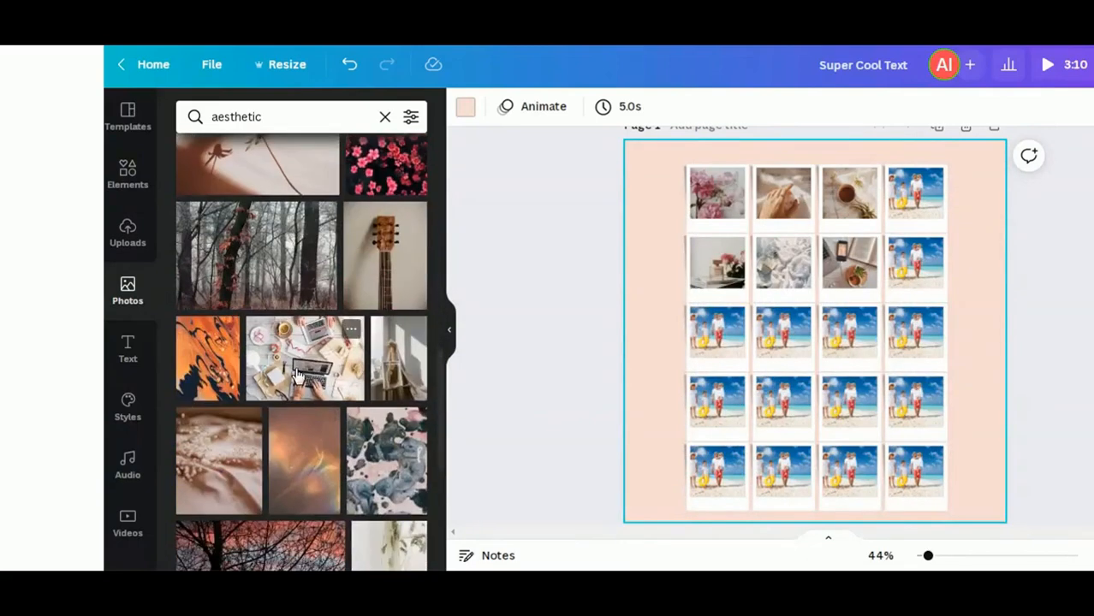
pyautogui.click(244, 395)
pyautogui.scroll(-2, 240, 398)
pyautogui.moveTo(390, 334); pyautogui.dragTo(915, 193)
# Put the brown coffee cup photo in the second row's last polaroid and the dried grass photo in the third row's second one.
pyautogui.scroll(-2, 301, 438)
pyautogui.scroll(-2, 301, 438)
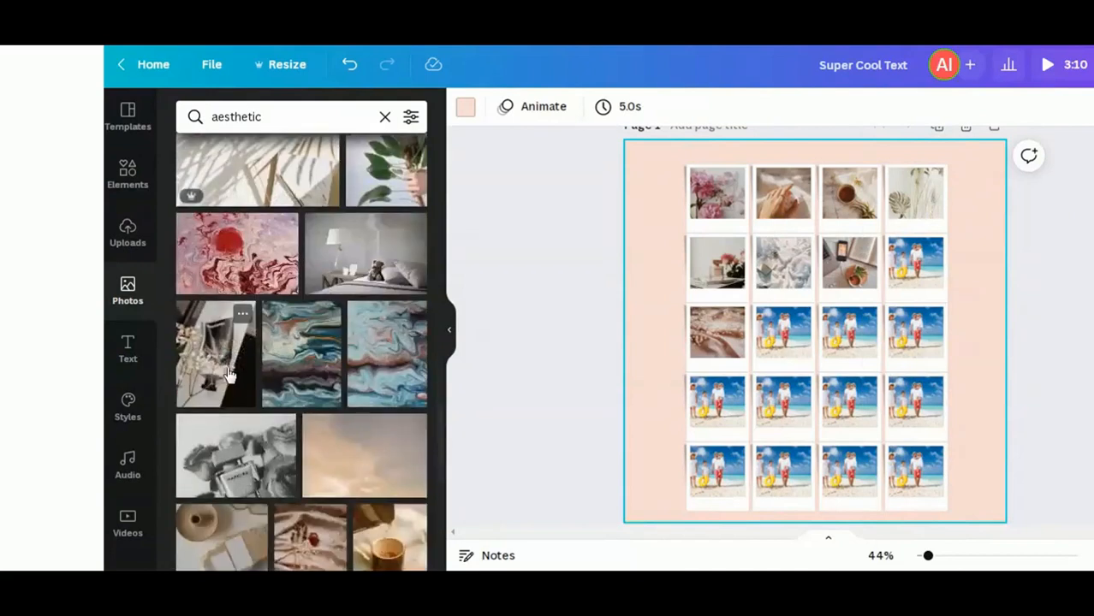
pyautogui.scroll(-1, 287, 377)
pyautogui.click(389, 462)
pyautogui.scroll(-2, 282, 370)
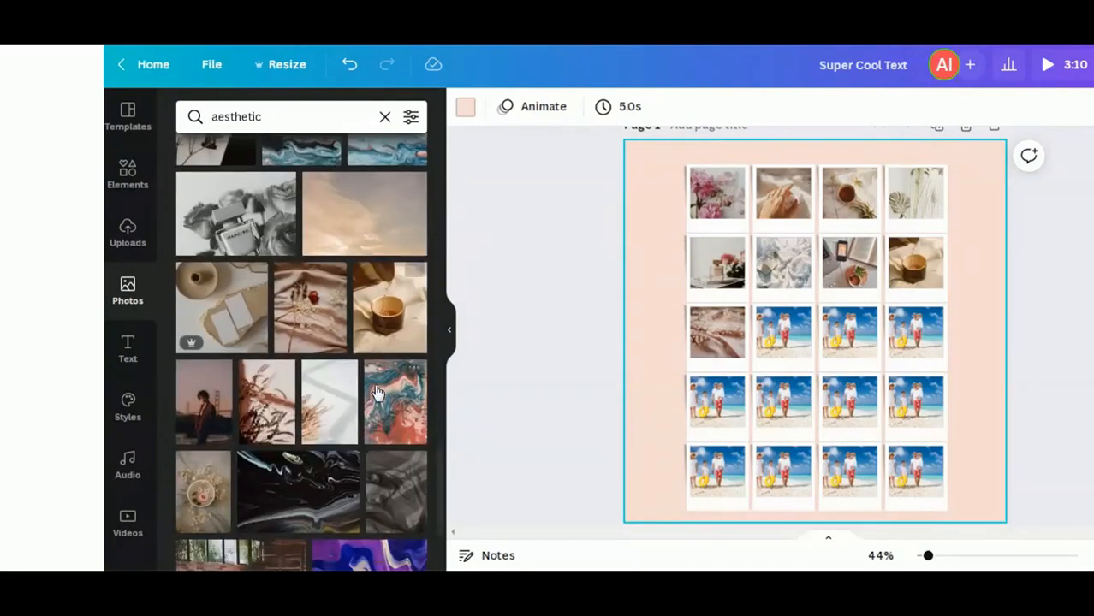
pyautogui.moveTo(267, 402); pyautogui.dragTo(783, 331)
# Fill the third row's last two polaroids with the white blossom and warm-toned room photos.
pyautogui.scroll(-4, 367, 452)
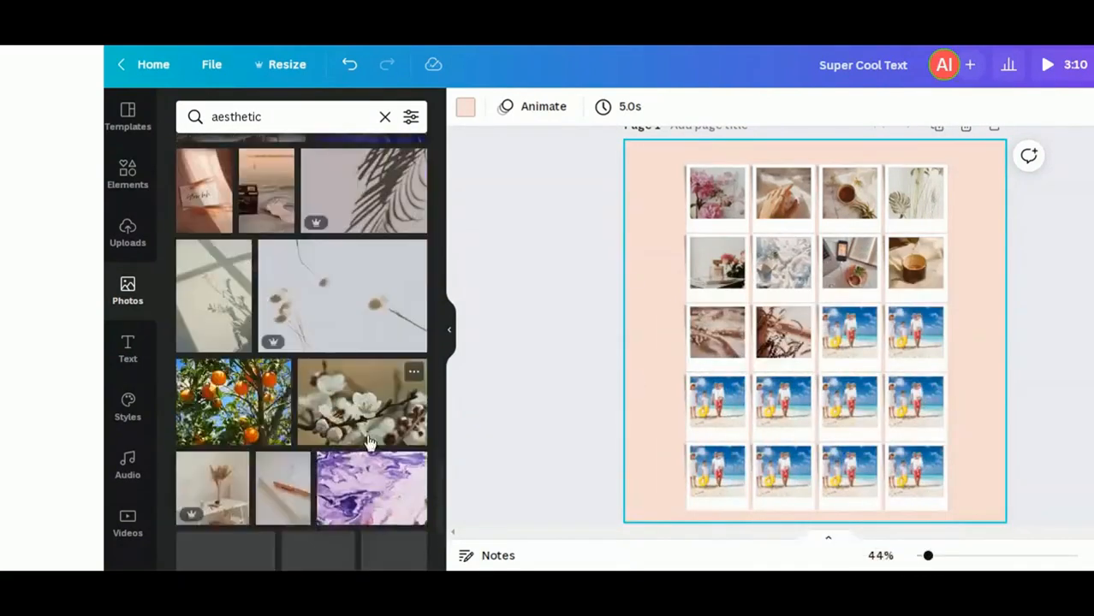
pyautogui.moveTo(382, 418); pyautogui.dragTo(849, 331)
pyautogui.scroll(-2, 302, 385)
pyautogui.moveTo(225, 415); pyautogui.dragTo(916, 331)
# Fill the fourth row's polaroids with the candle tray, straw hat, fern with book, and sunglasses photos.
pyautogui.scroll(-3, 282, 421)
pyautogui.moveTo(283, 250); pyautogui.dragTo(718, 400)
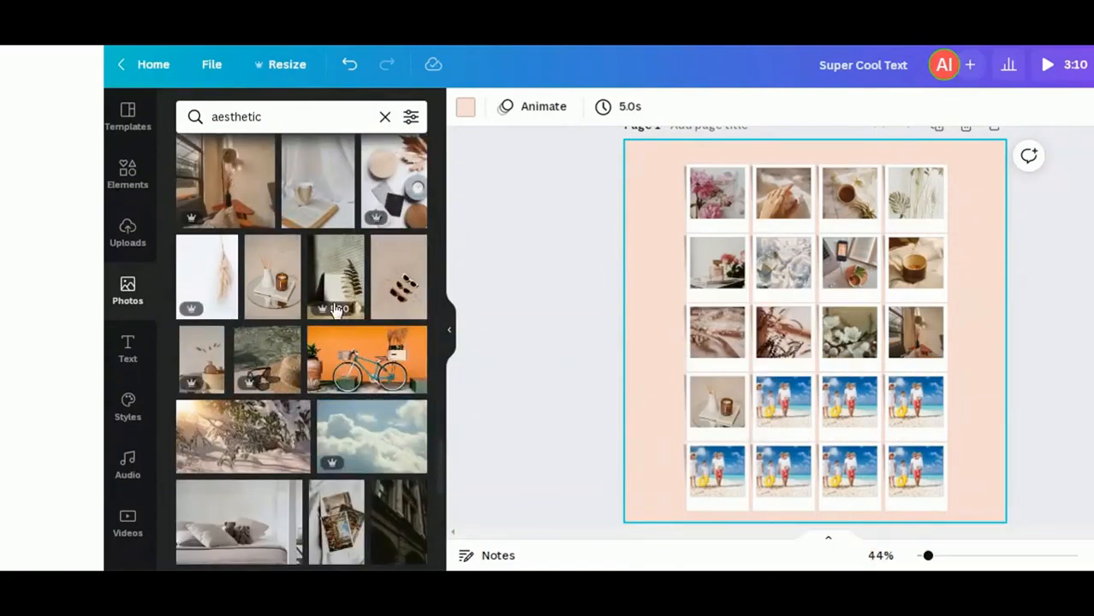
pyautogui.moveTo(283, 355); pyautogui.dragTo(784, 403)
pyautogui.moveTo(335, 276); pyautogui.dragTo(849, 402)
pyautogui.moveTo(398, 275); pyautogui.dragTo(916, 403)
# Fill the bottom row's polaroids with the white bed, warm-toned room, cup on book, and pencil photos.
pyautogui.moveTo(287, 495); pyautogui.dragTo(717, 471)
pyautogui.moveTo(227, 184); pyautogui.dragTo(783, 471)
pyautogui.moveTo(314, 192); pyautogui.dragTo(849, 471)
pyautogui.scroll(2, 283, 283)
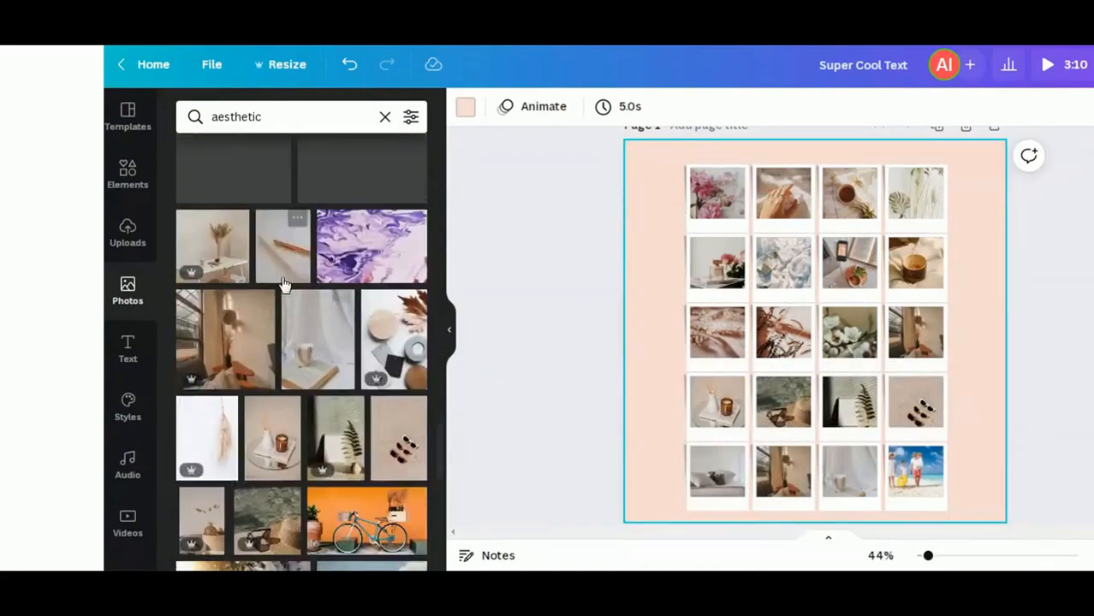
pyautogui.moveTo(288, 246)
pyautogui.mouseDown()
pyautogui.moveTo(895, 486)
pyautogui.moveTo(907, 475)
pyautogui.mouseUp()
# Rotate the grouped polaroid grid counterclockwise so it lies diagonally across the page, and nudge it into place.
pyautogui.click(852, 462)
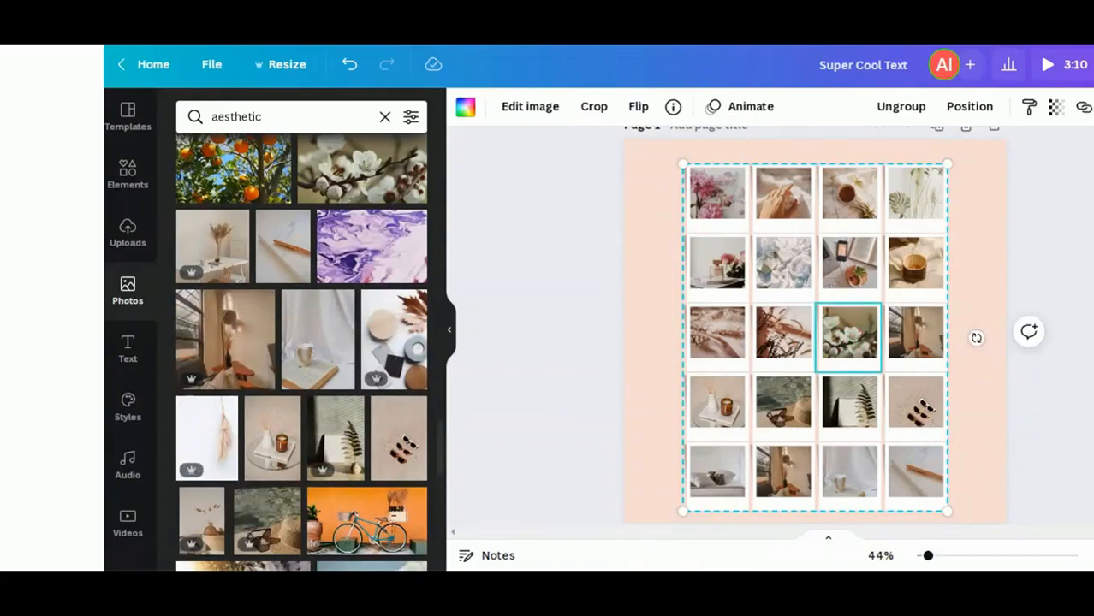
pyautogui.click(921, 530)
pyautogui.scroll(-1, 918, 467)
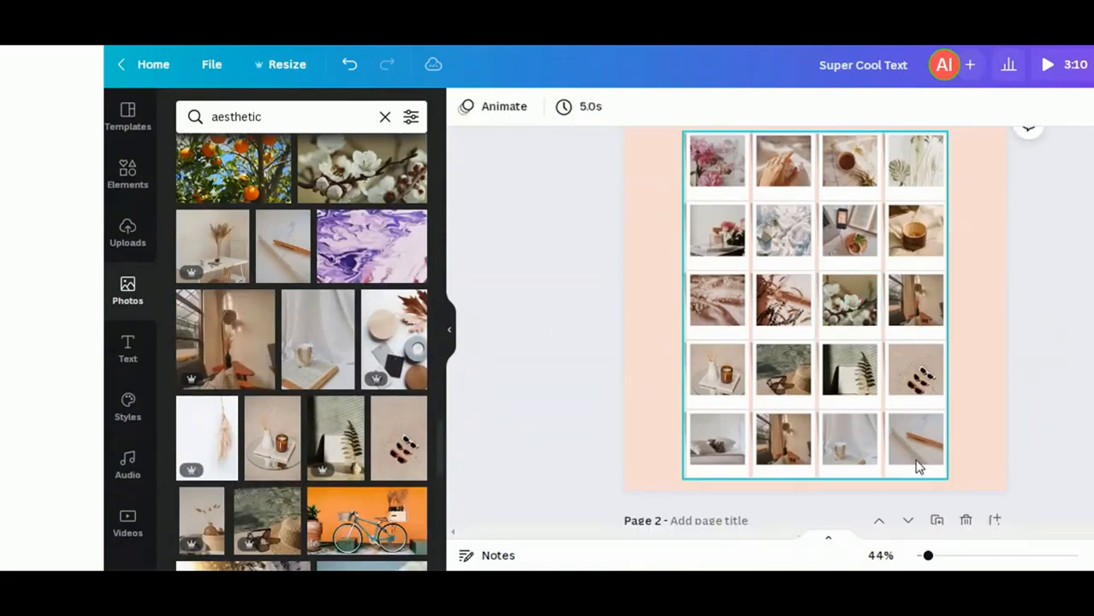
pyautogui.click(884, 460)
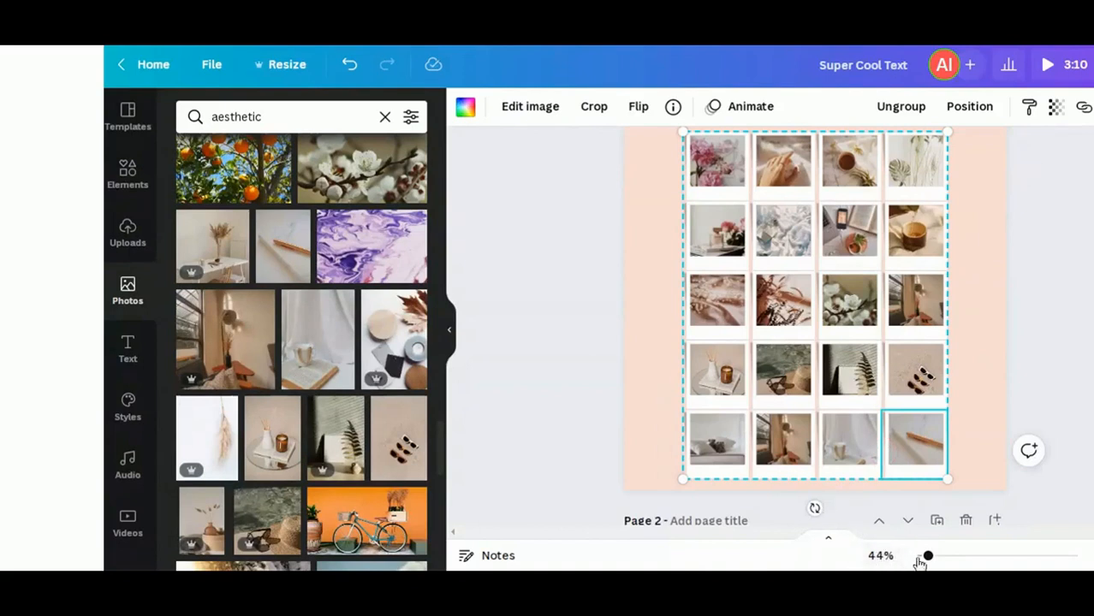
pyautogui.moveTo(929, 559); pyautogui.dragTo(928, 559)
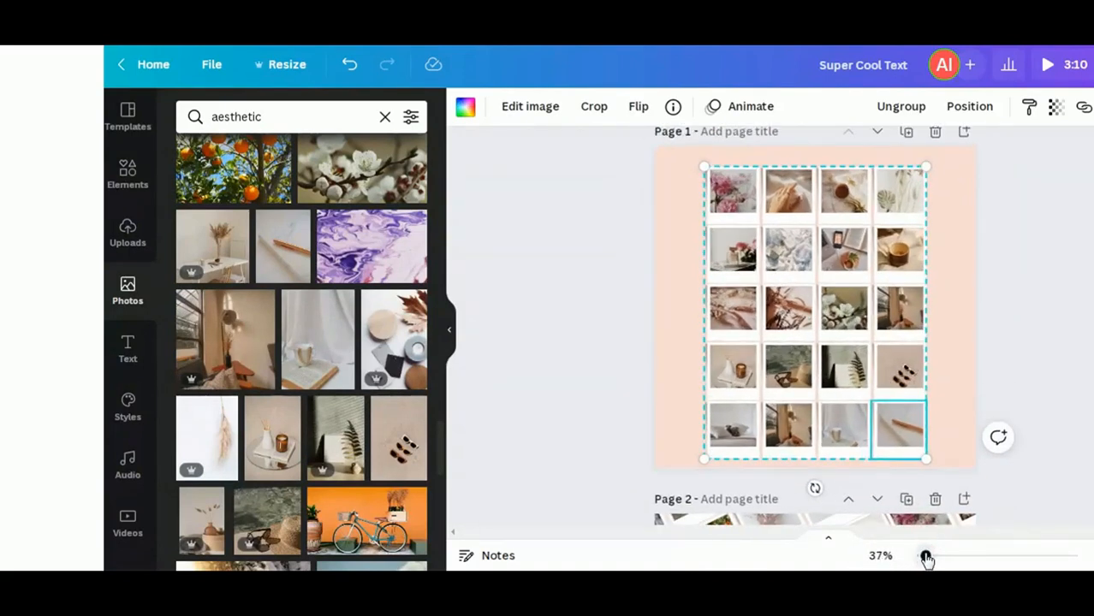
pyautogui.moveTo(813, 489); pyautogui.dragTo(899, 458)
pyautogui.moveTo(852, 337)
pyautogui.mouseDown()
pyautogui.moveTo(871, 320)
pyautogui.moveTo(847, 332)
pyautogui.mouseUp()
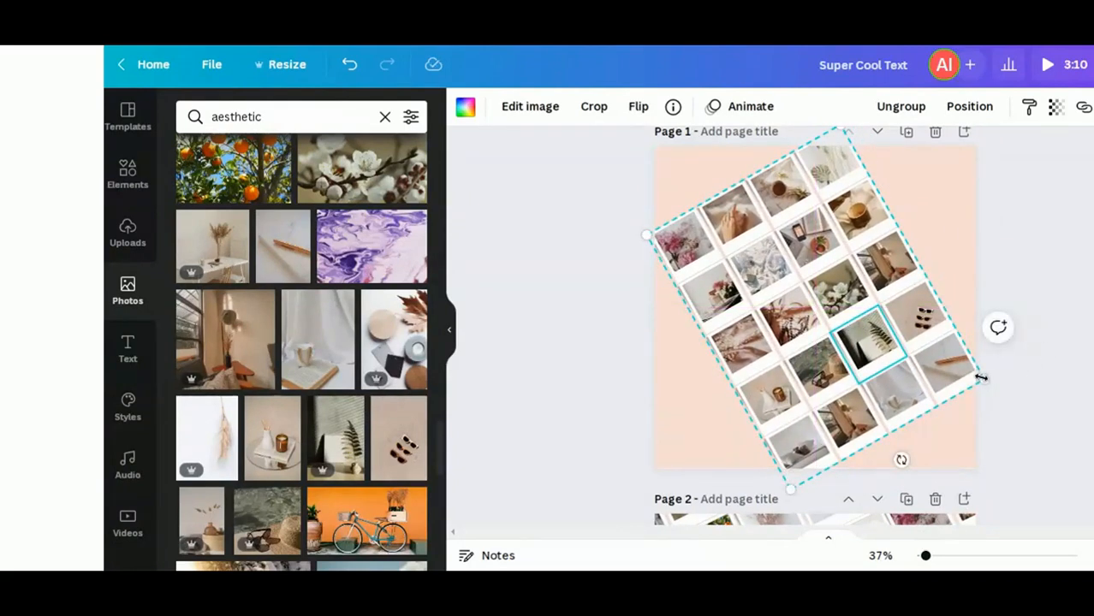
pyautogui.click(1080, 348)
# Duplicate the tilted grid twice, aligning one copy along its lower-left side and the other along its upper-right side.
pyautogui.click(845, 318)
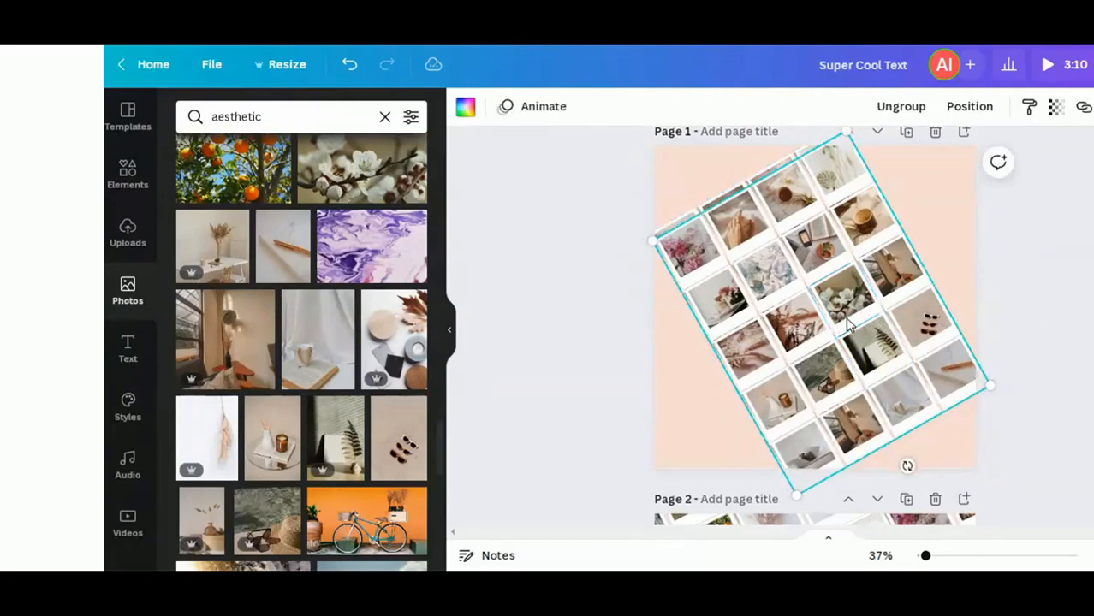
pyautogui.moveTo(845, 317); pyautogui.dragTo(651, 420)
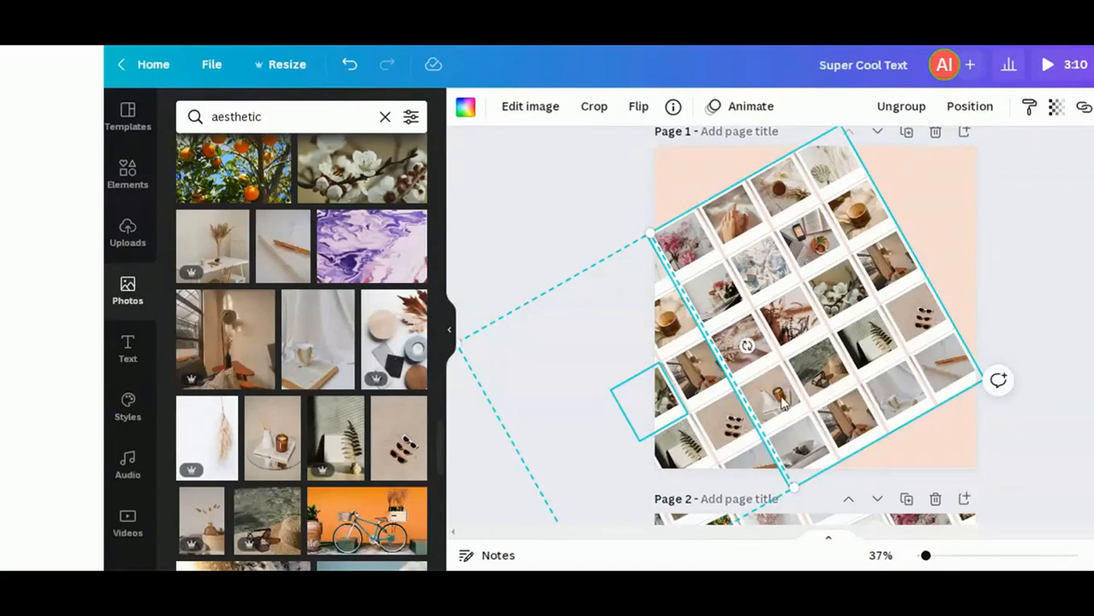
pyautogui.click(678, 390)
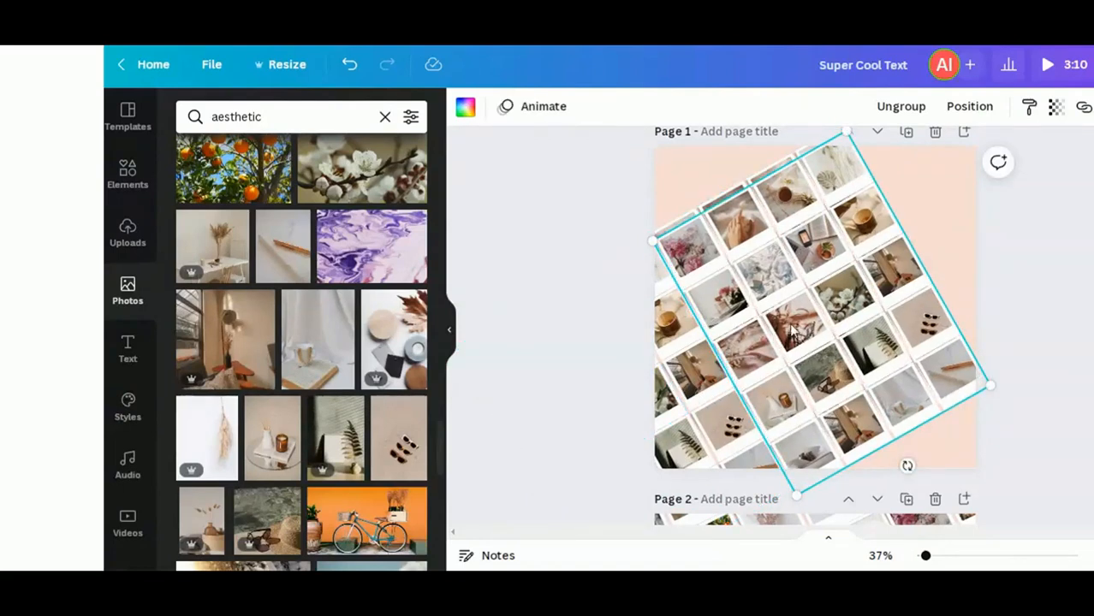
pyautogui.moveTo(905, 270); pyautogui.dragTo(952, 224)
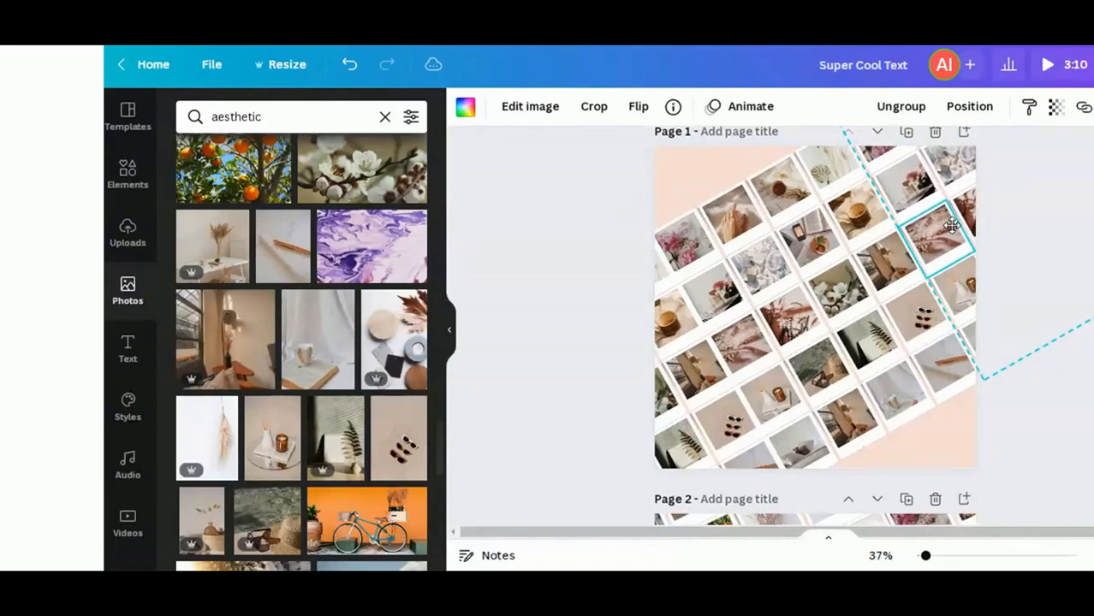
# Duplicate the tilted grid again and align the copy beneath it to cover the page's empty lower-right corner.
pyautogui.click(922, 316)
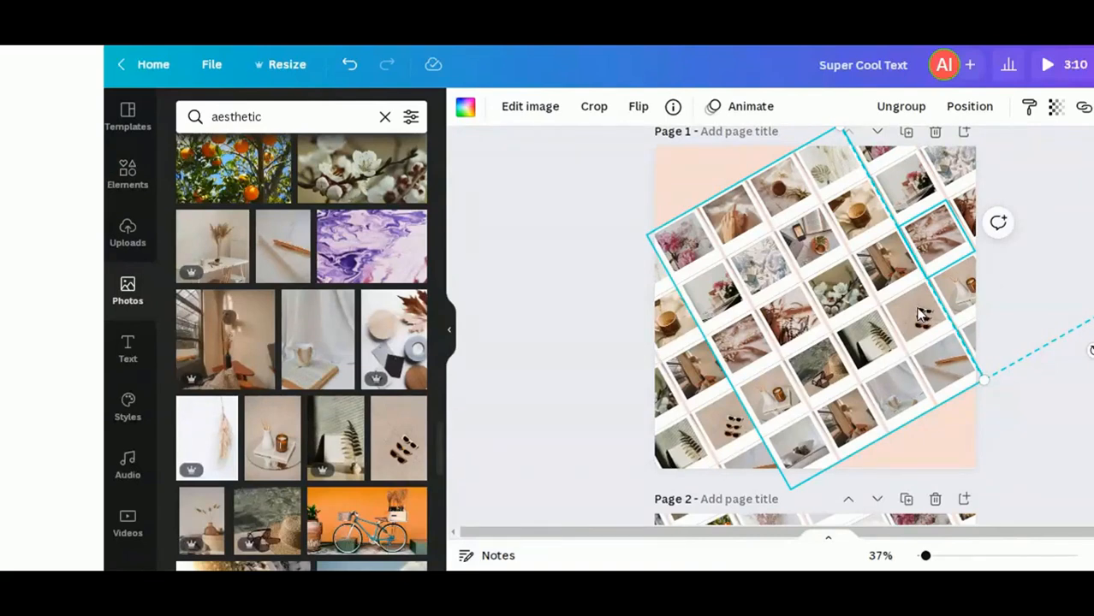
pyautogui.click(837, 313)
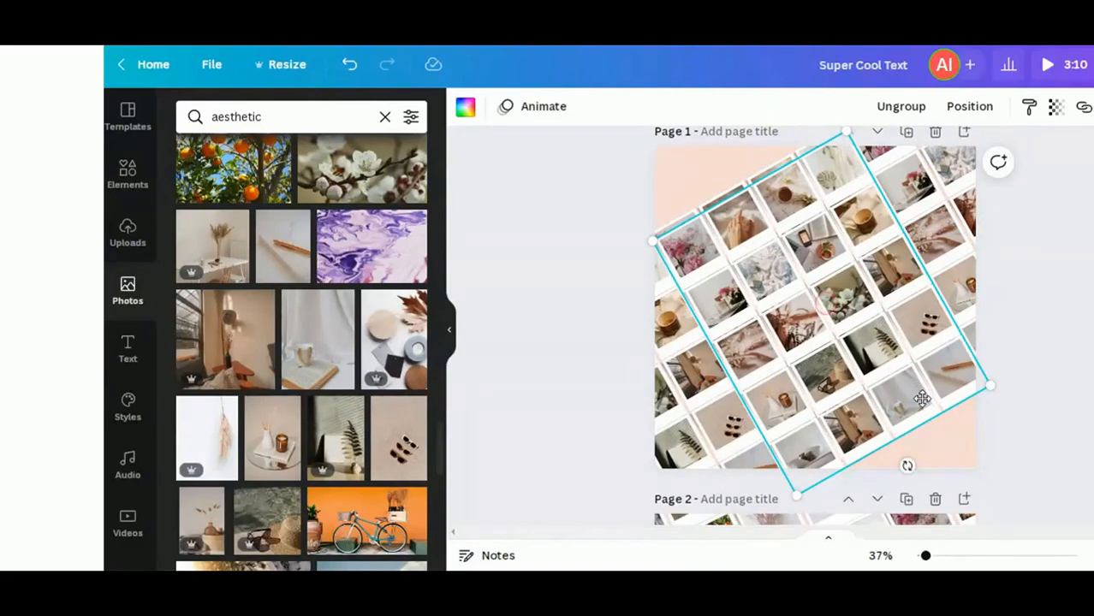
pyautogui.moveTo(914, 395); pyautogui.dragTo(995, 546)
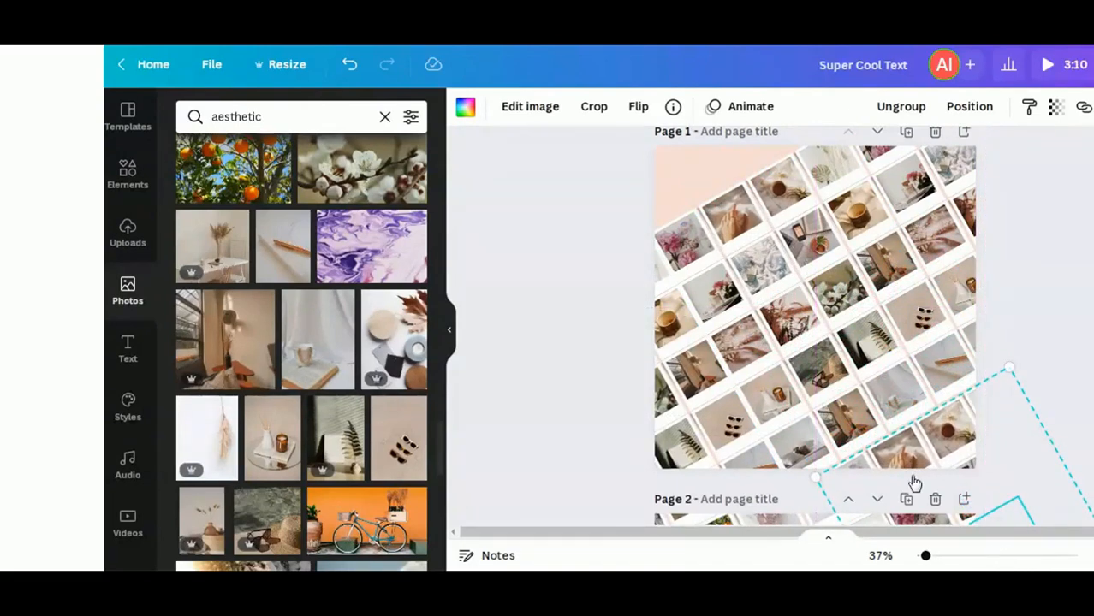
# Add another copy of the tilted grid above the original, lined up to cover the page's empty upper-left corner.
pyautogui.click(764, 327)
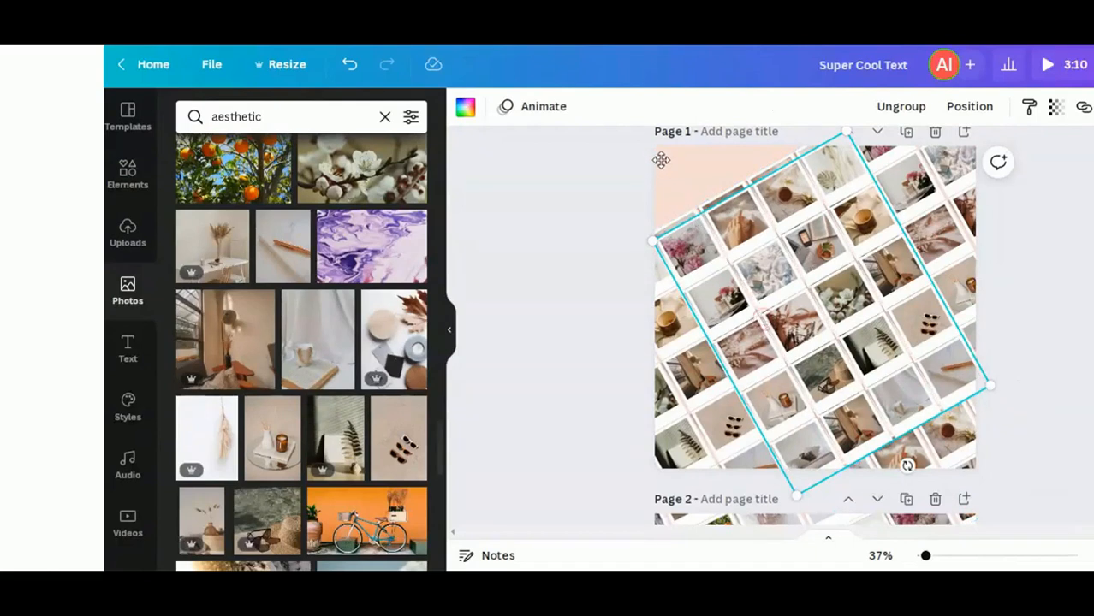
pyautogui.moveTo(645, 137); pyautogui.dragTo(575, 82)
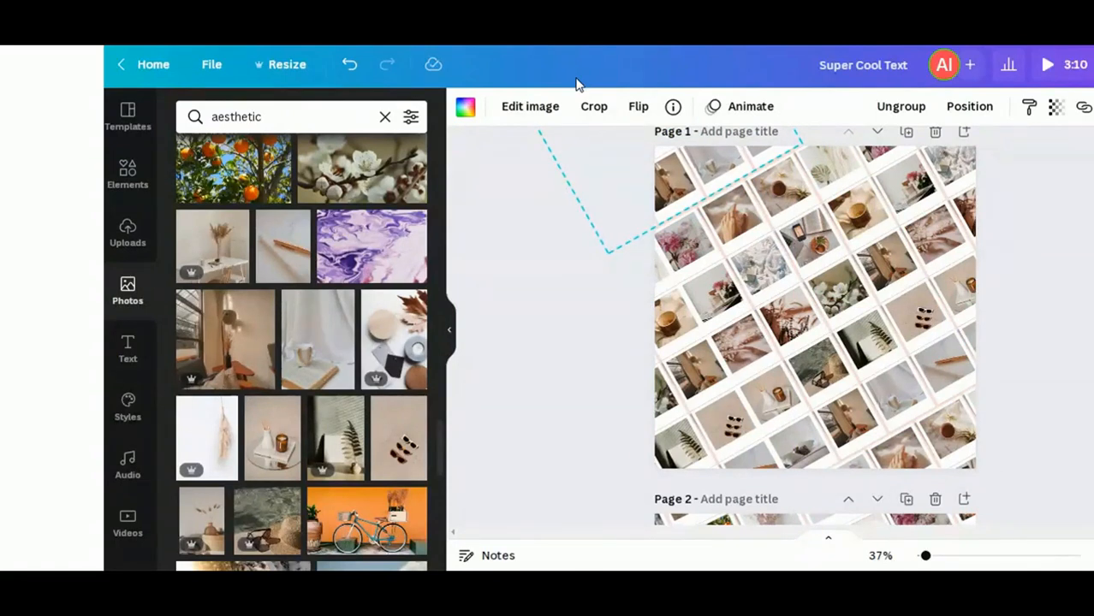
pyautogui.moveTo(576, 81); pyautogui.dragTo(565, 89)
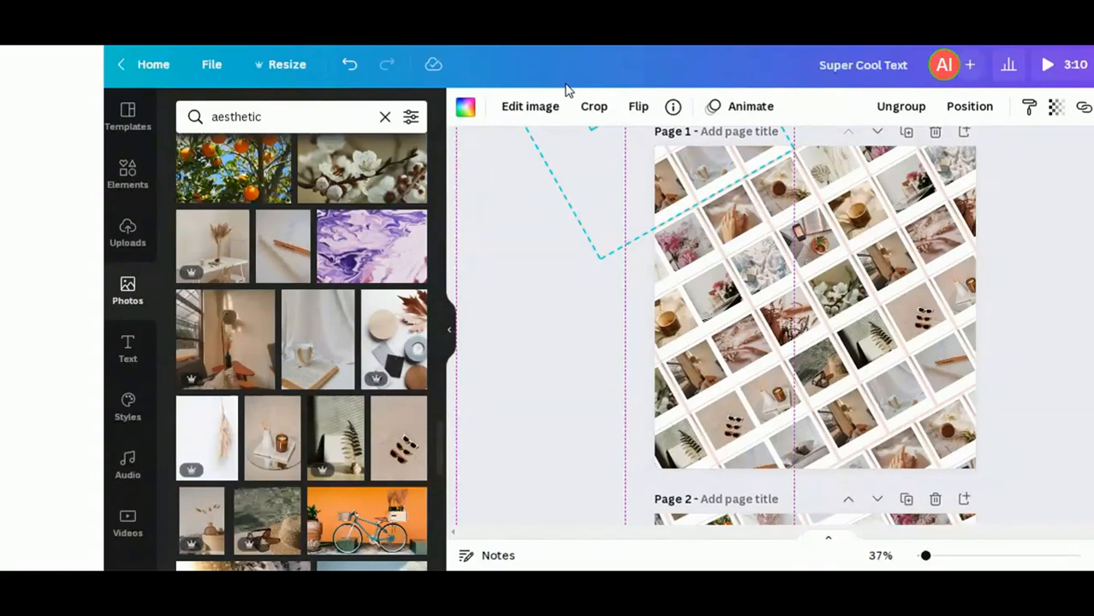
pyautogui.moveTo(859, 238); pyautogui.dragTo(859, 238)
pyautogui.click(1016, 305)
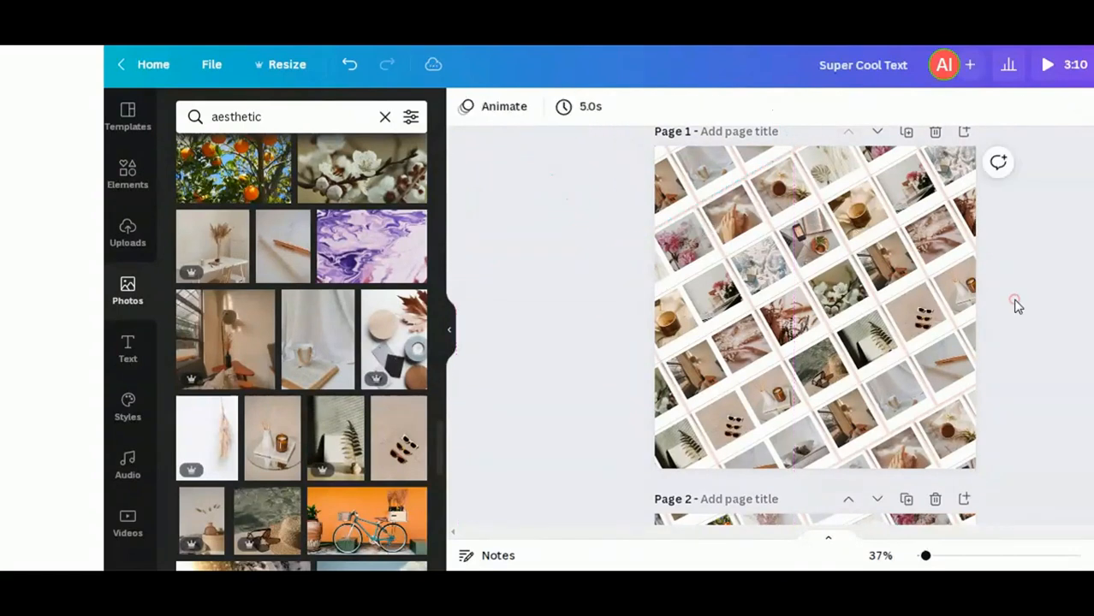